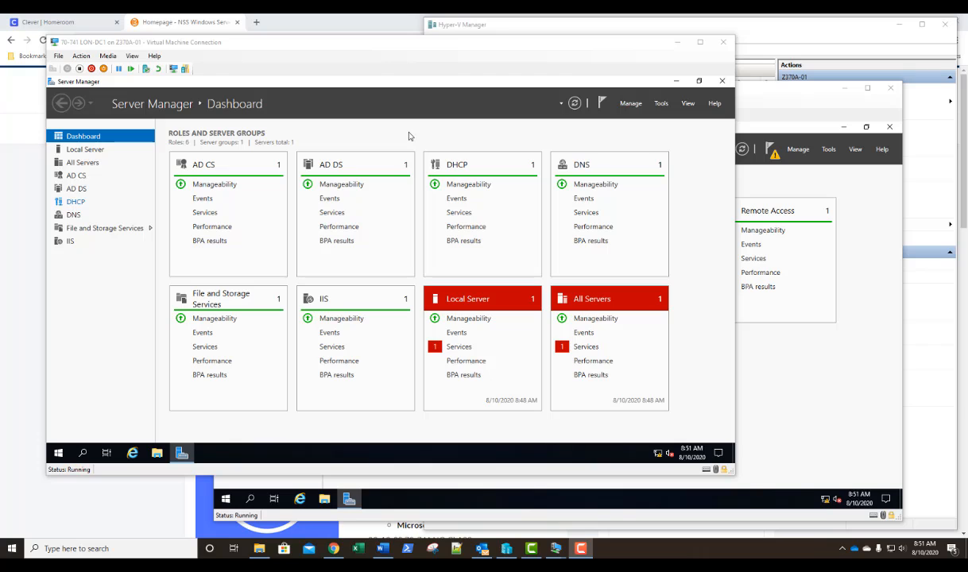
Open Active Directory Users and Computers and create an organizational unit named IT in the adatum.com domain
left_click(660, 103)
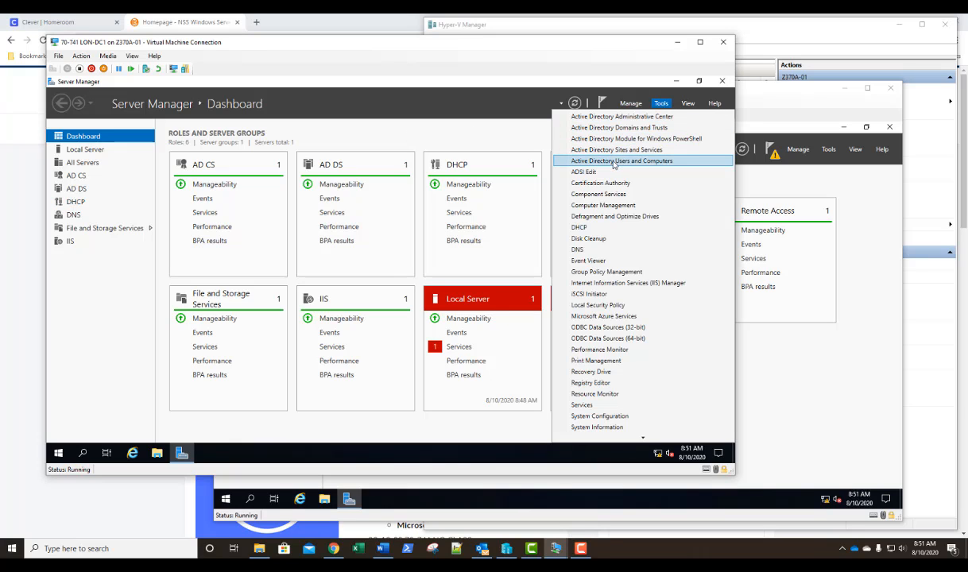
left_click(614, 161)
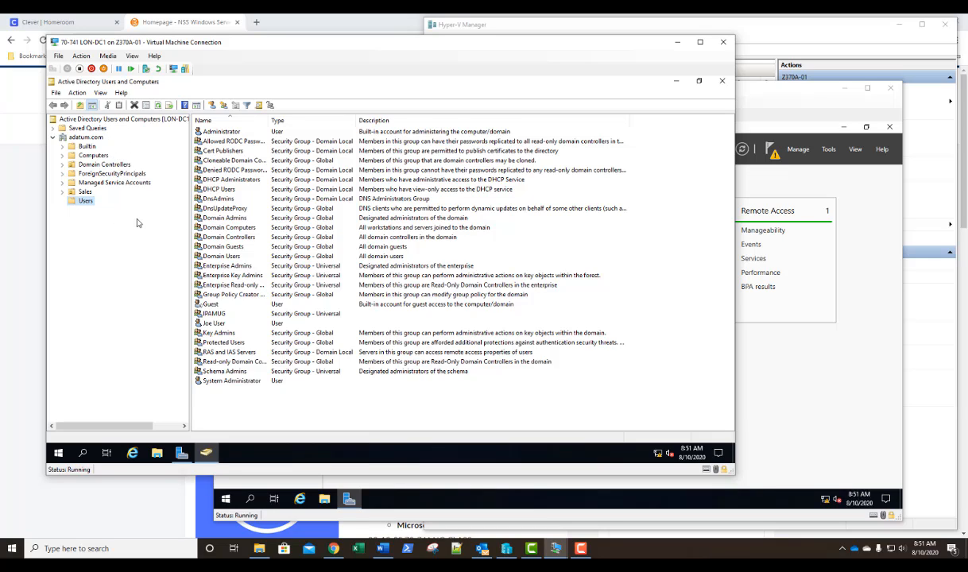
right_click(85, 137)
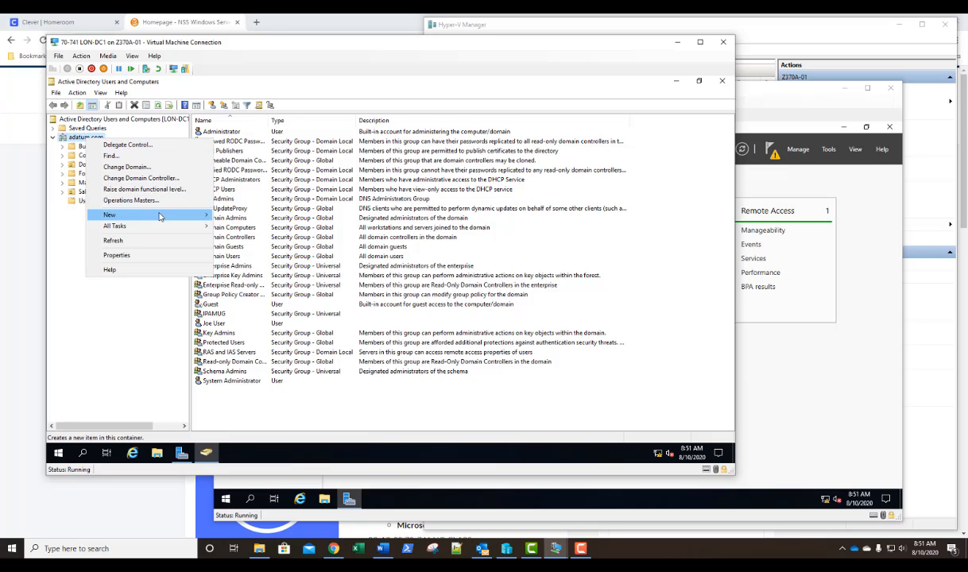
mouse_move(159, 214)
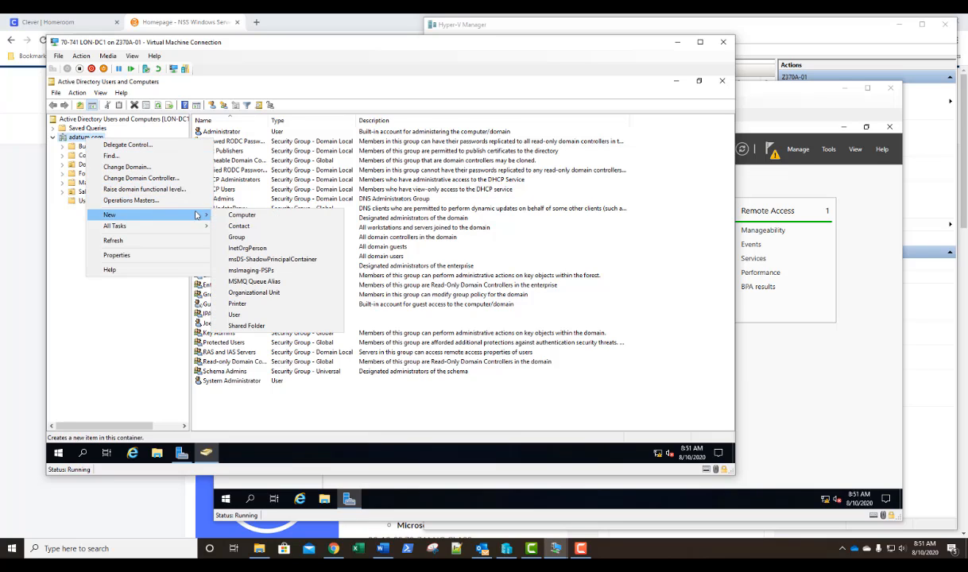
left_click(239, 293)
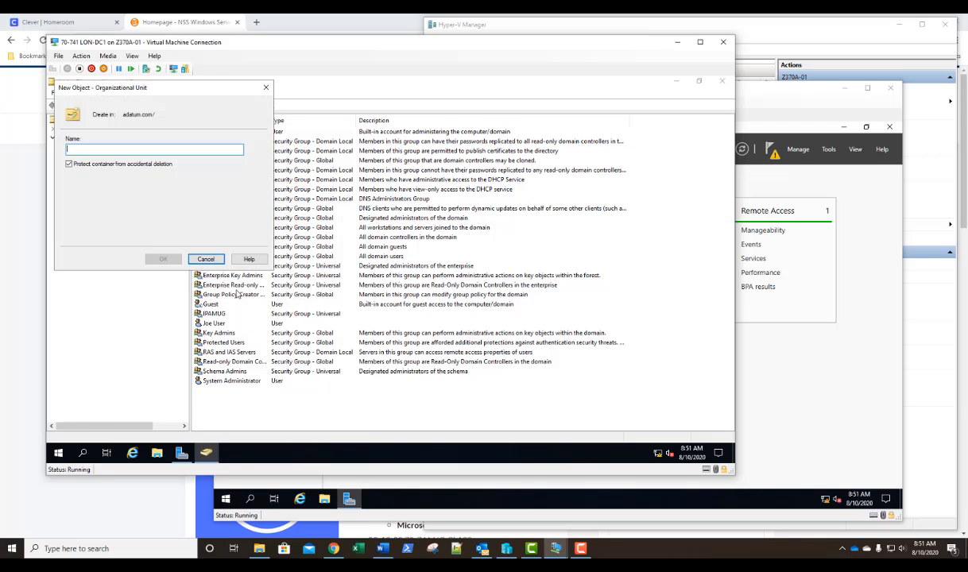
type("I")
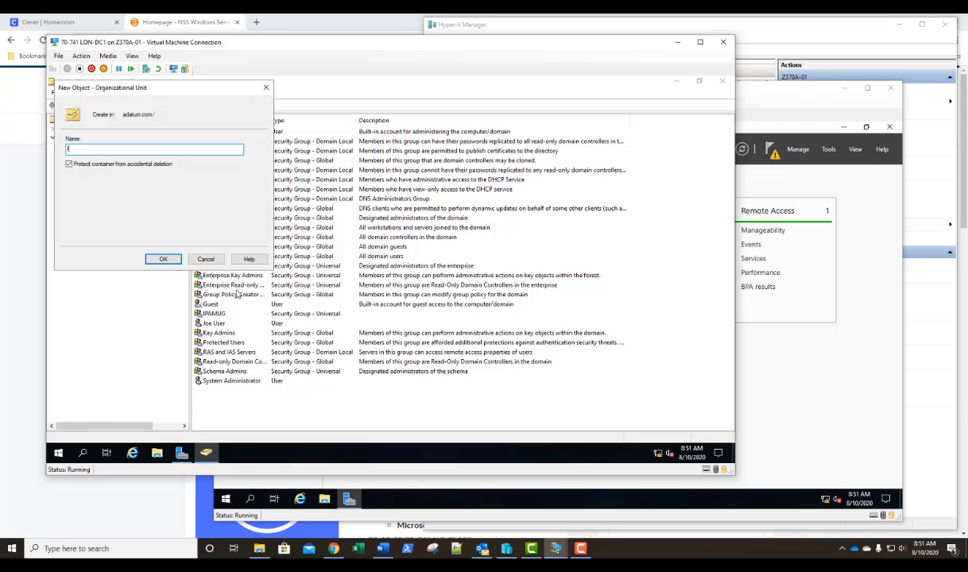
type("T")
key("Return")
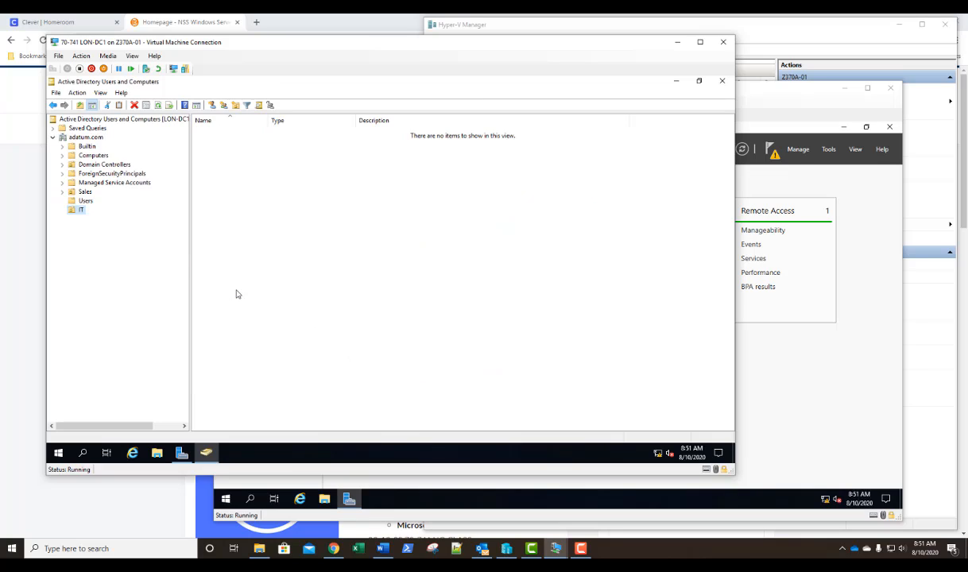
Create a global security group named Network Controller Admins in the IT organizational unit
right_click(83, 215)
mouse_move(126, 255)
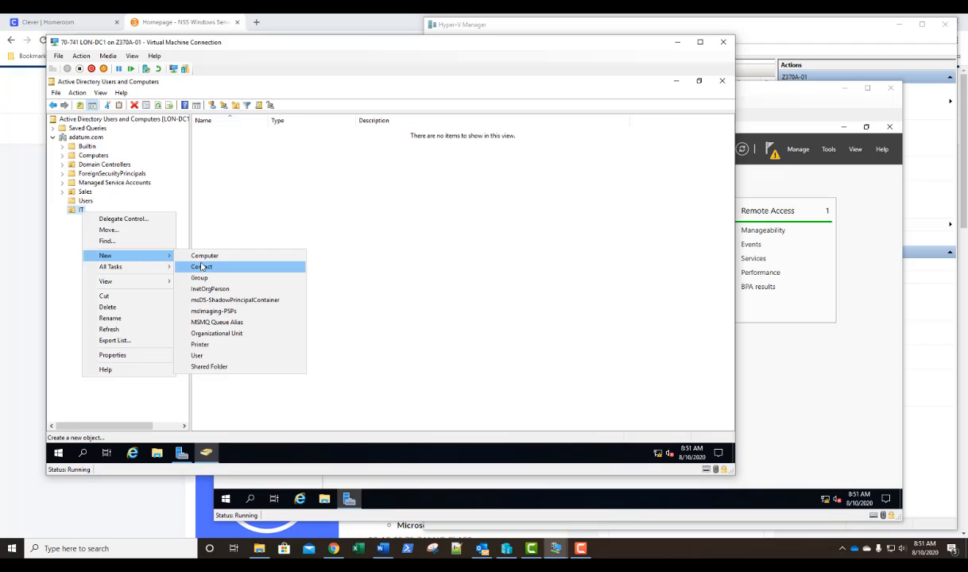
left_click(199, 278)
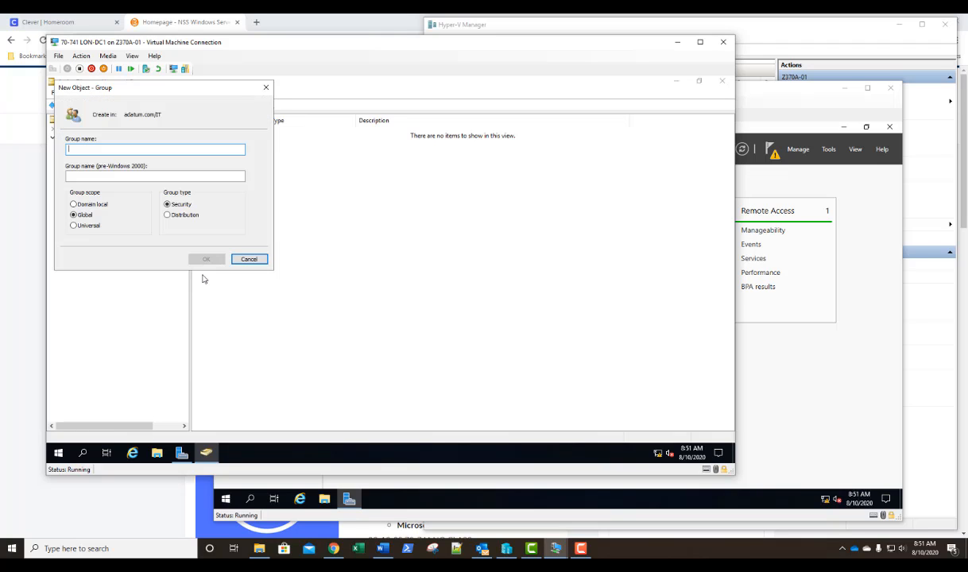
type("Net")
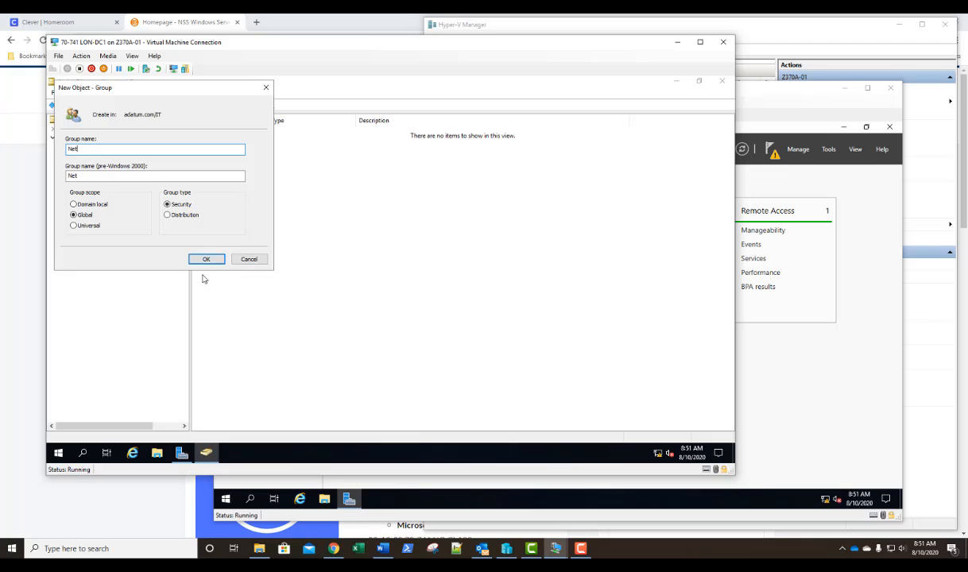
type("work Controller Admins")
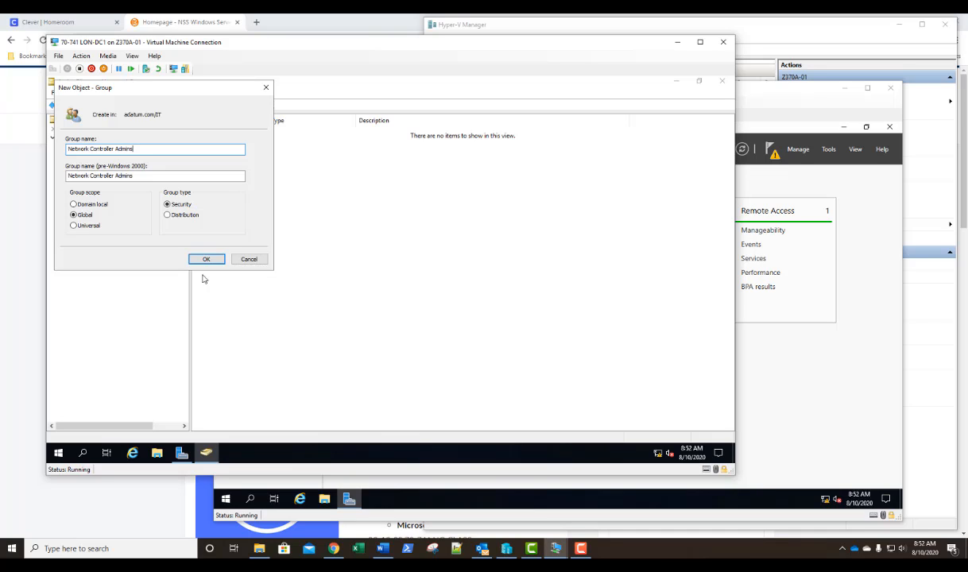
key("Return")
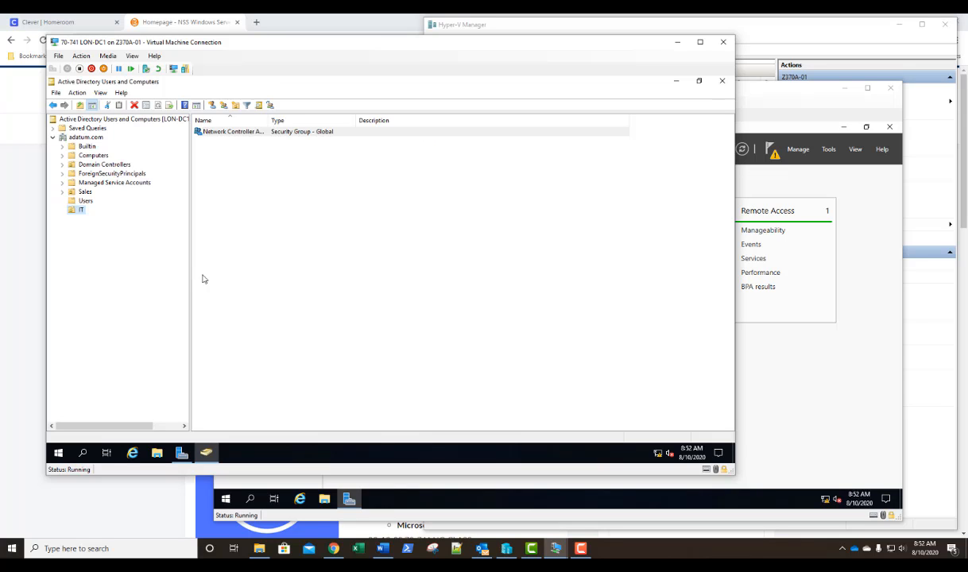
Add the administrator account as a member of the Network Controller Admins group
right_click(237, 135)
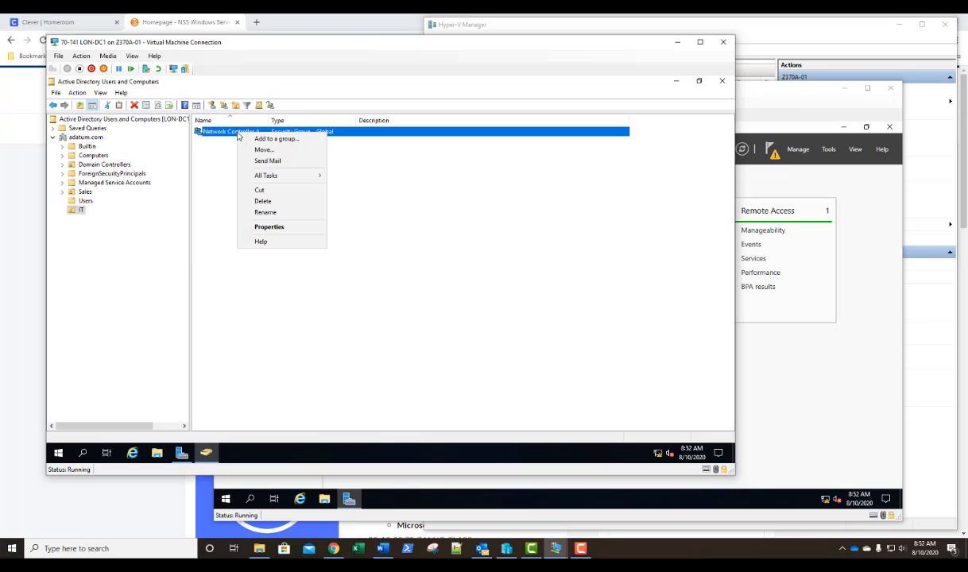
left_click(259, 230)
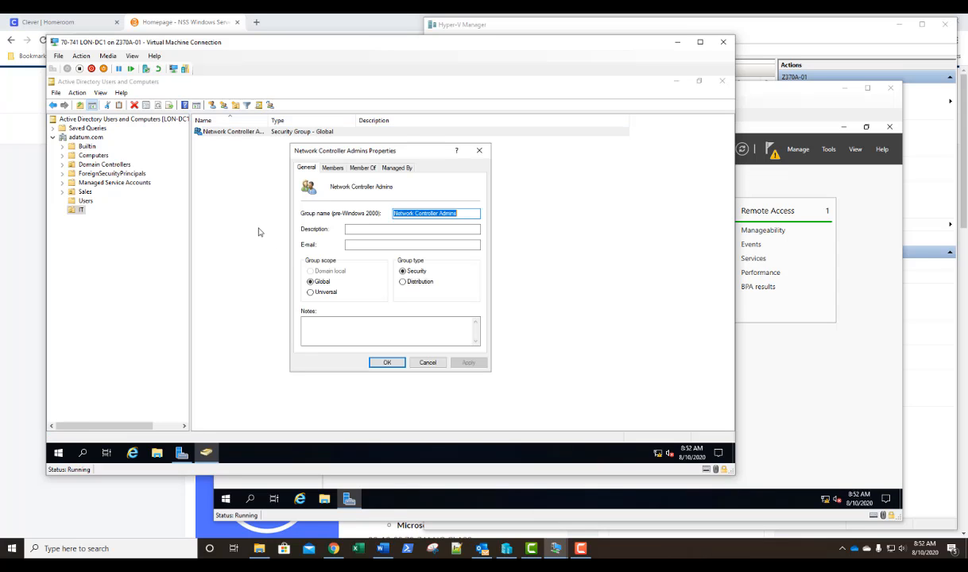
left_click(333, 168)
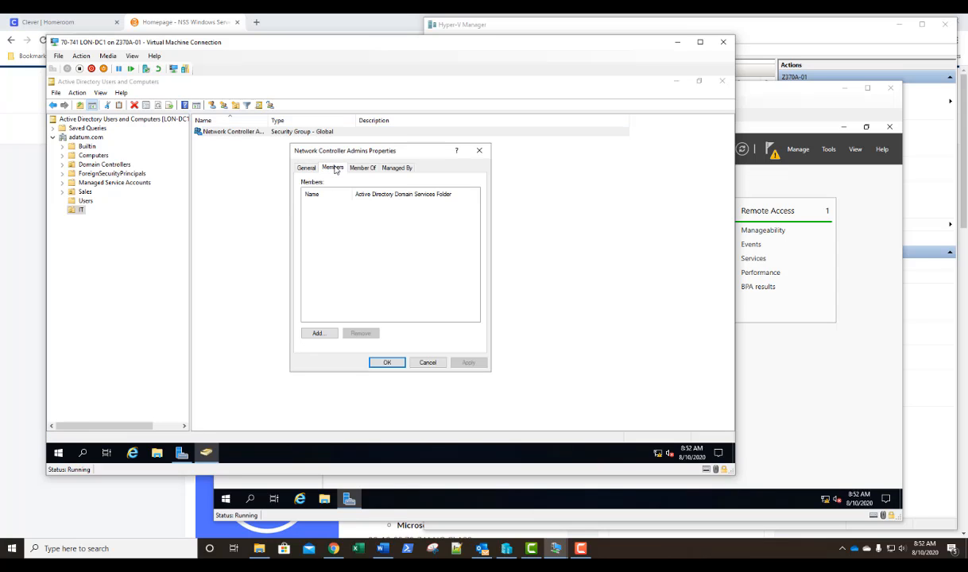
left_click(317, 334)
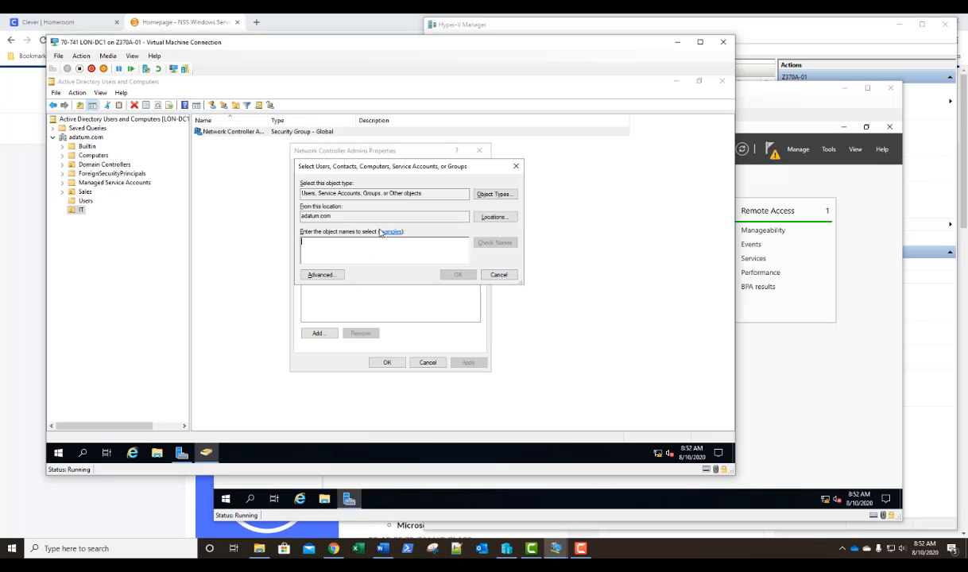
type("administrator")
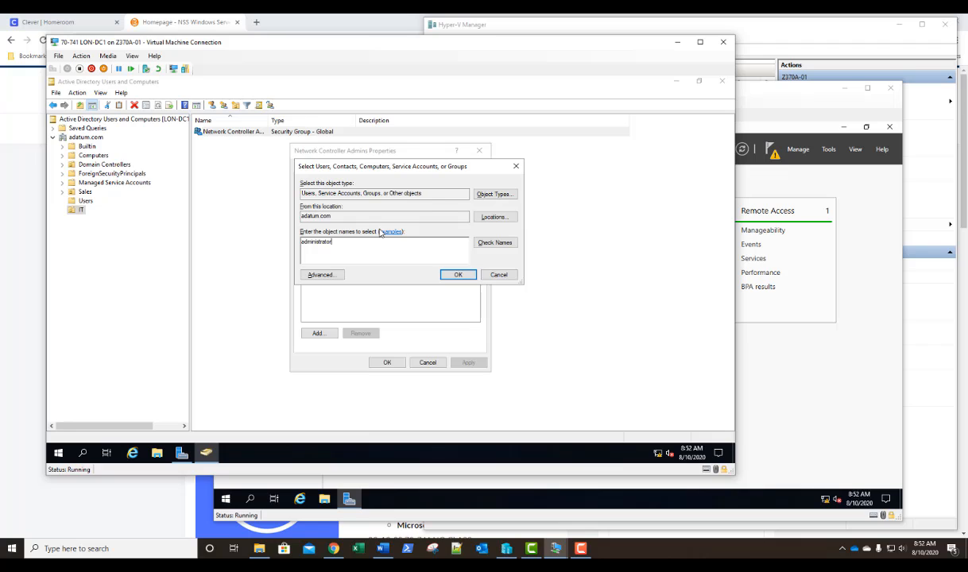
key("Return")
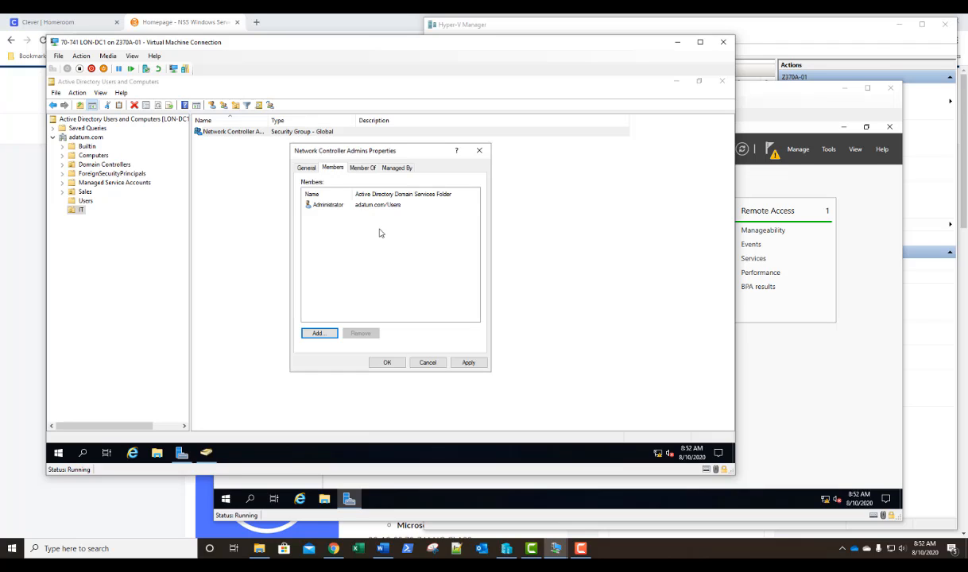
left_click(387, 363)
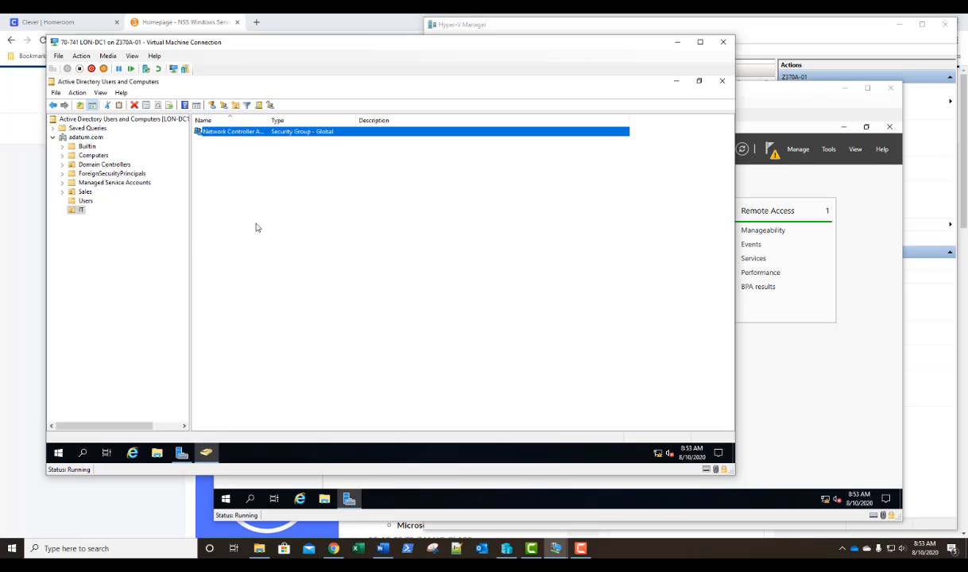
Create a global security group named Network Controller Ops in the IT organizational unit
right_click(276, 203)
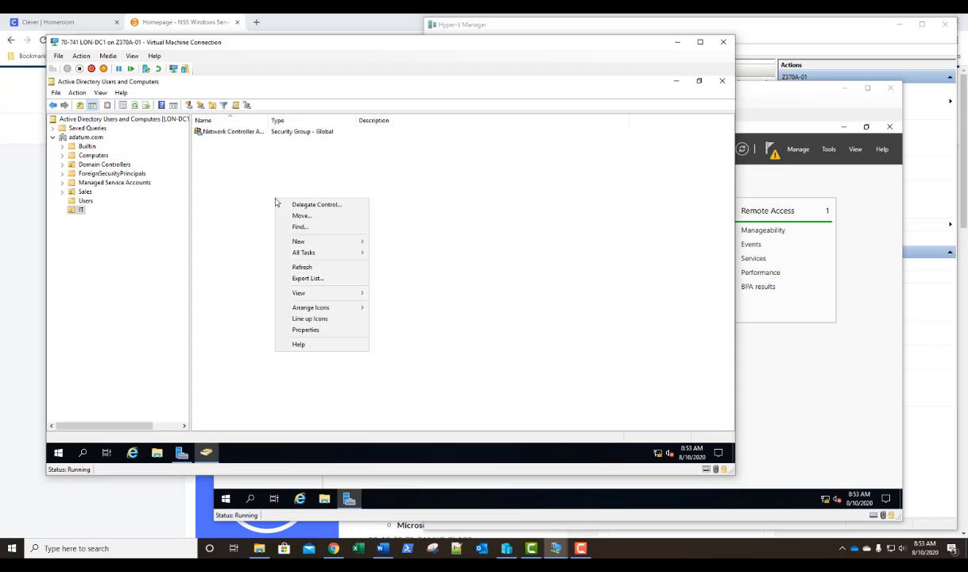
mouse_move(318, 241)
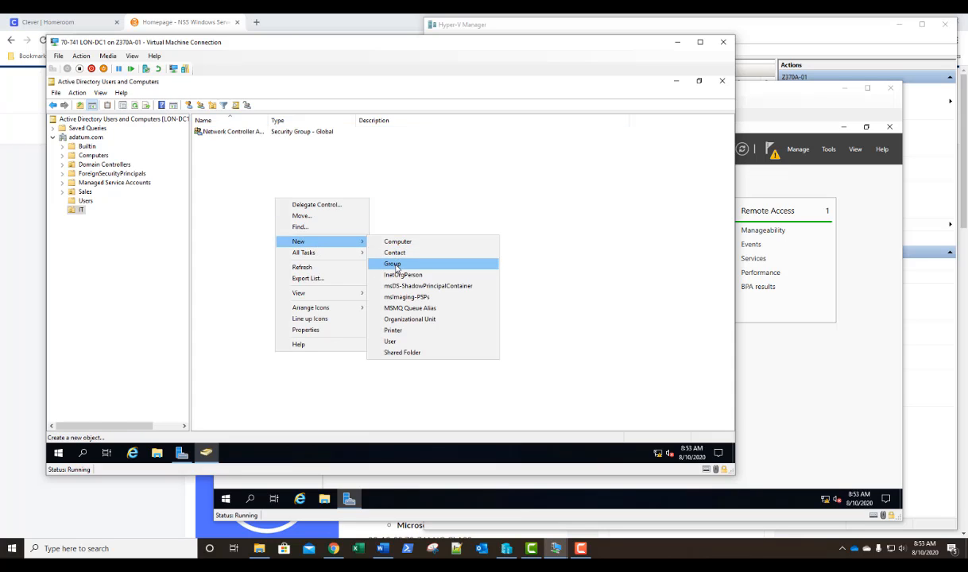
left_click(393, 263)
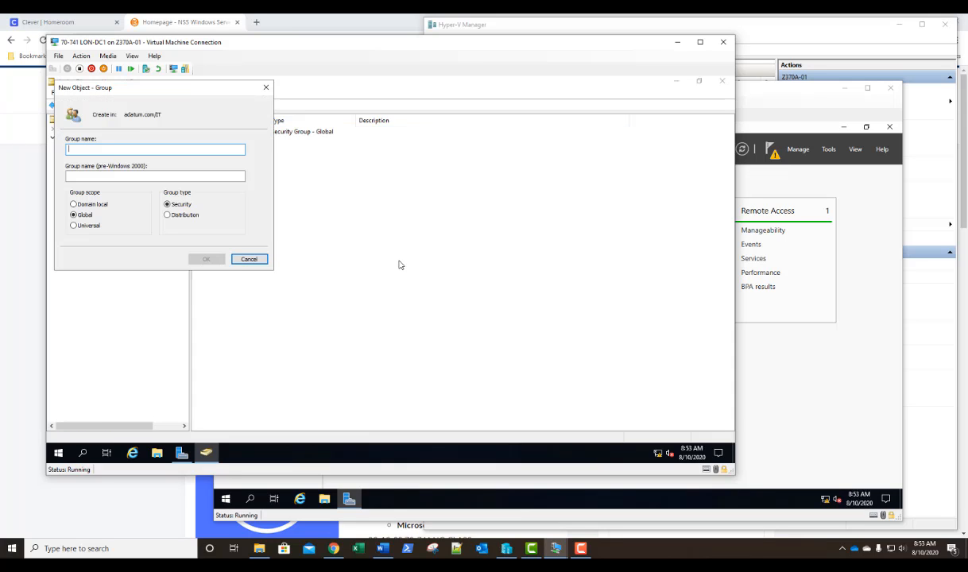
type("N")
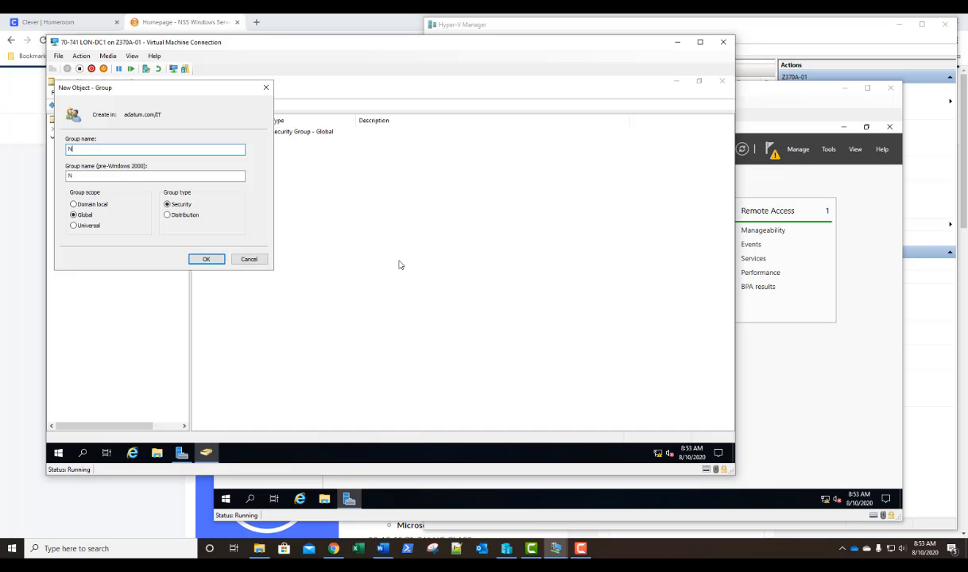
type("etwork Co")
type("Ops")
key("Return")
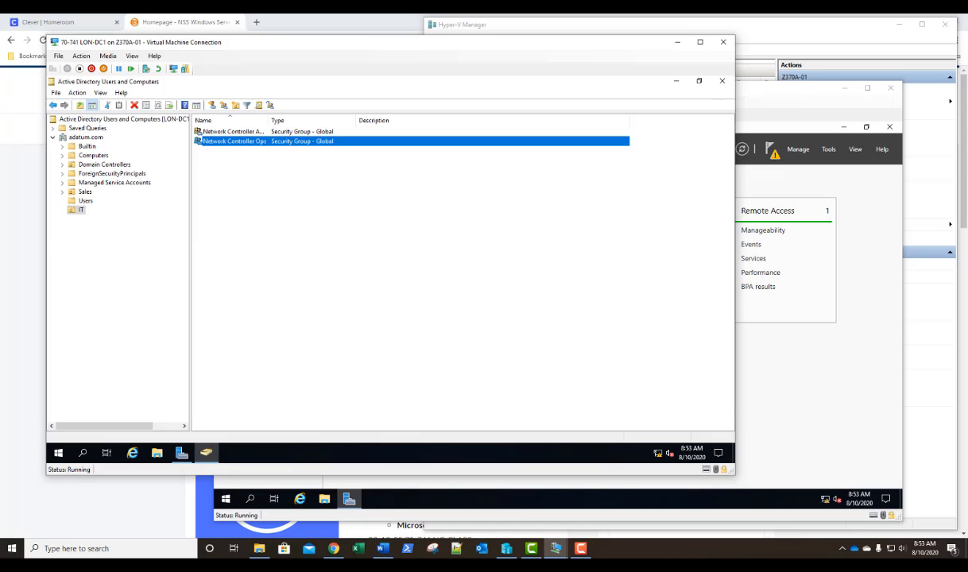
Add the administrator account as a member of Network Controller Ops and close Active Directory Users and Computers
right_click(244, 145)
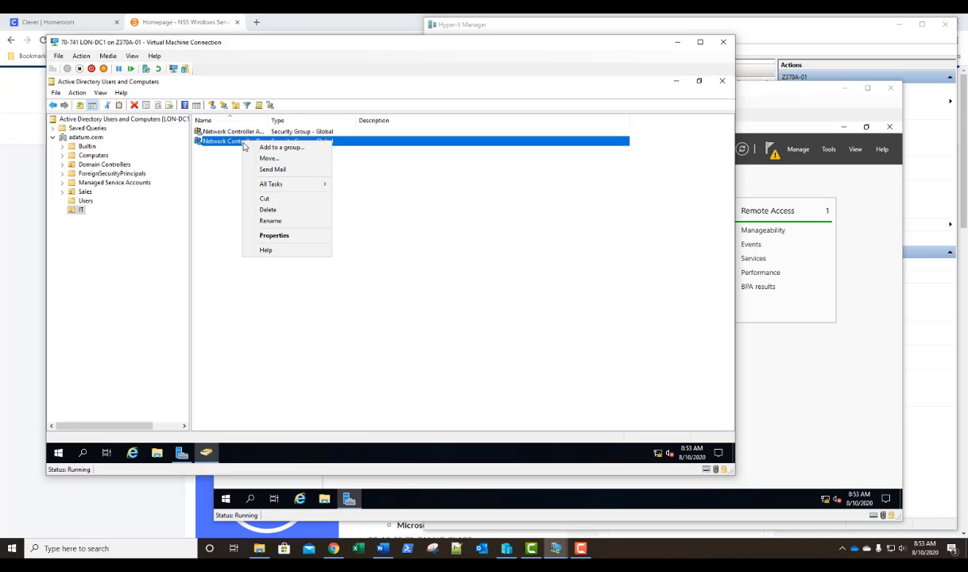
left_click(263, 236)
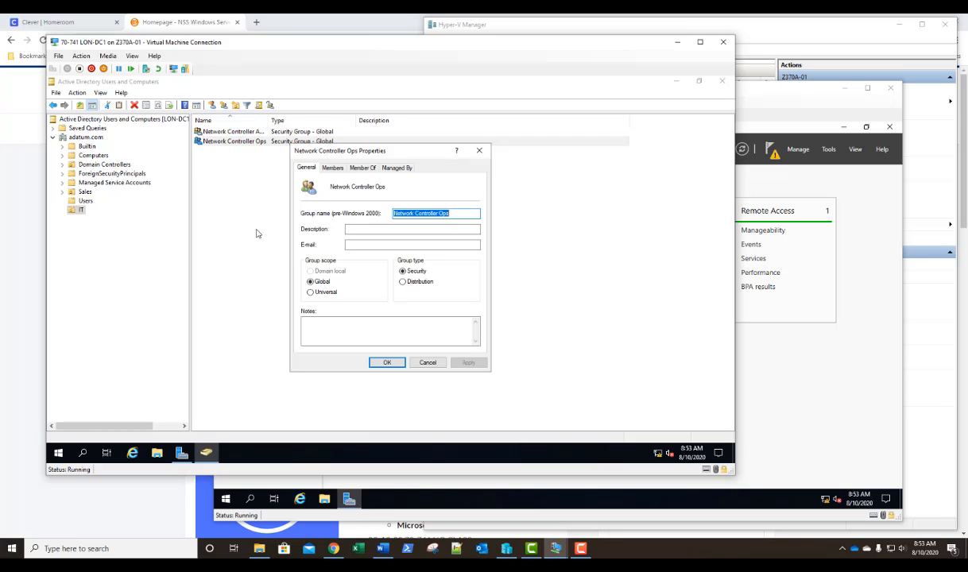
left_click(333, 169)
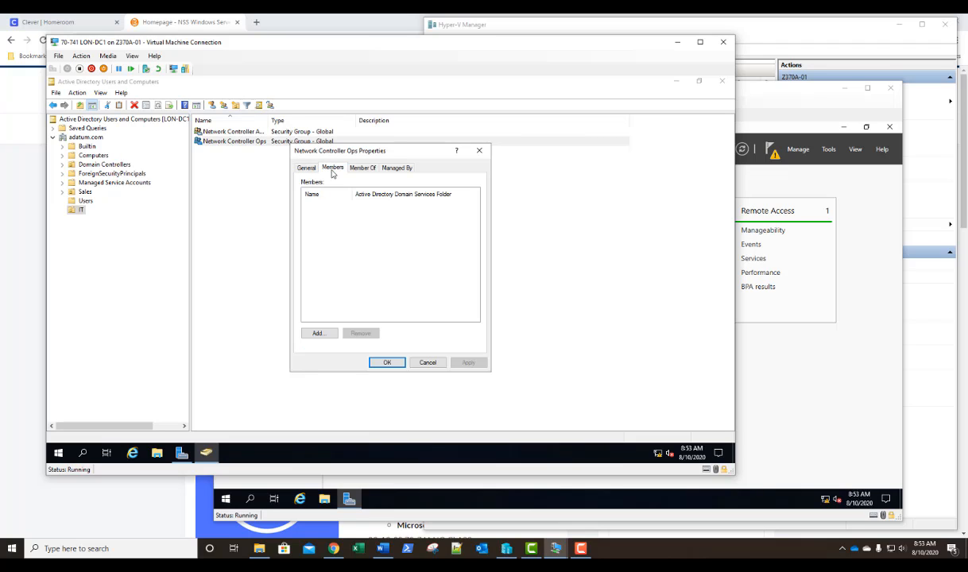
left_click(318, 334)
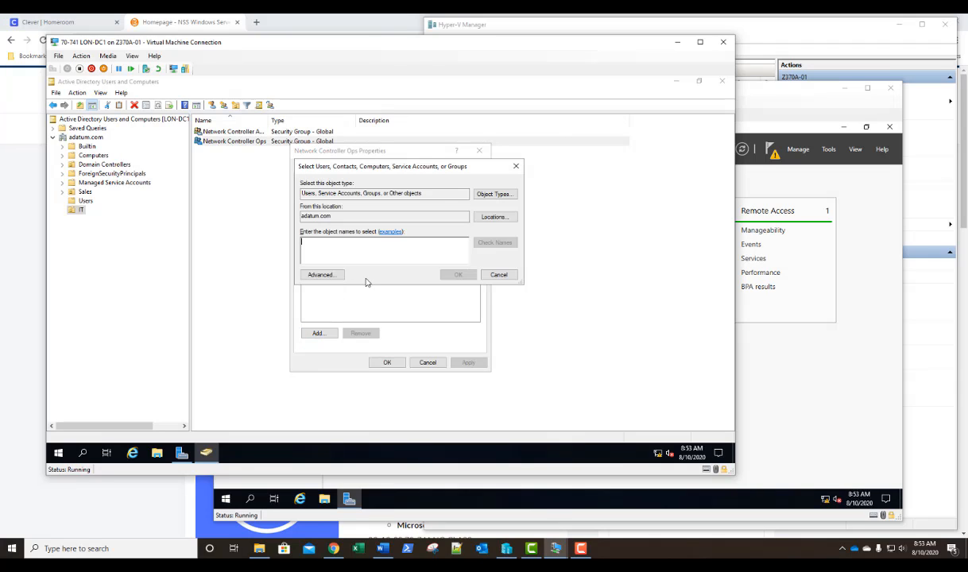
type("administrator")
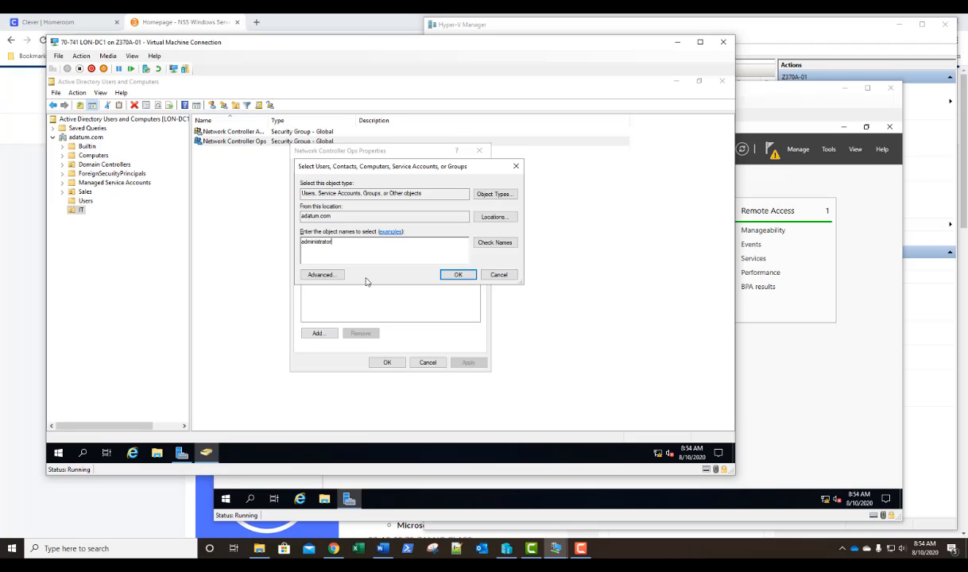
key("Return")
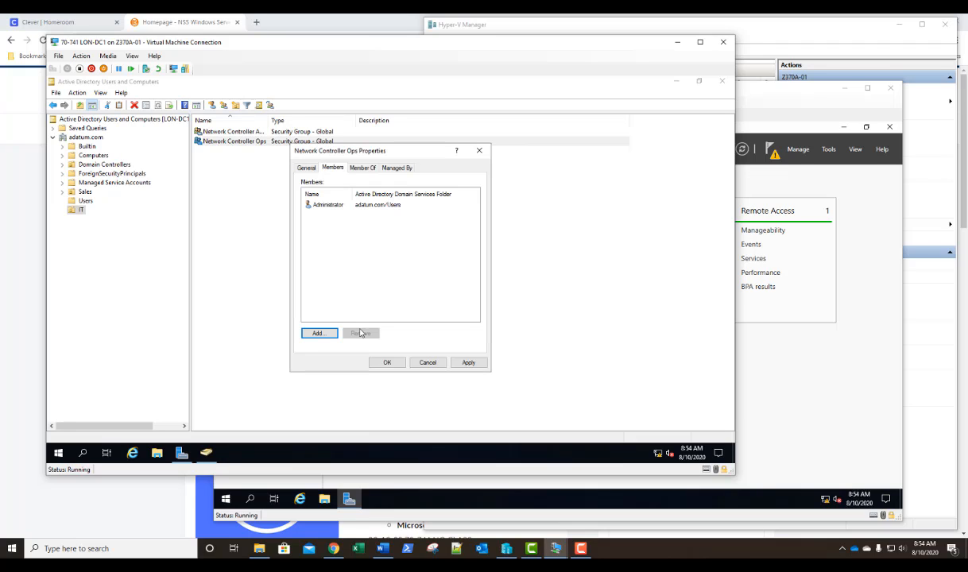
left_click(388, 363)
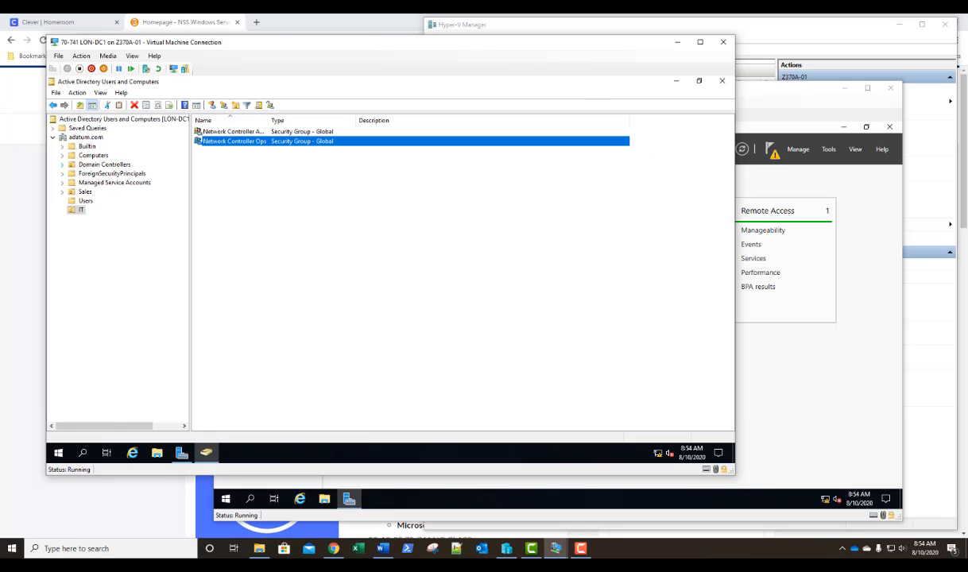
left_click(721, 81)
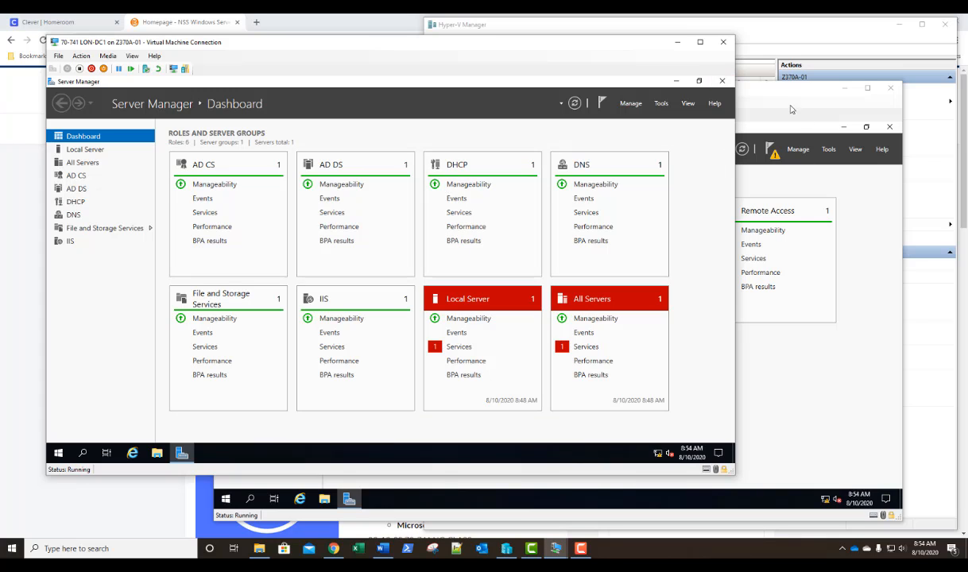
Switch to the LON-SVR1 virtual machine and run mmc with elevated permission to open an empty management console
left_click(736, 89)
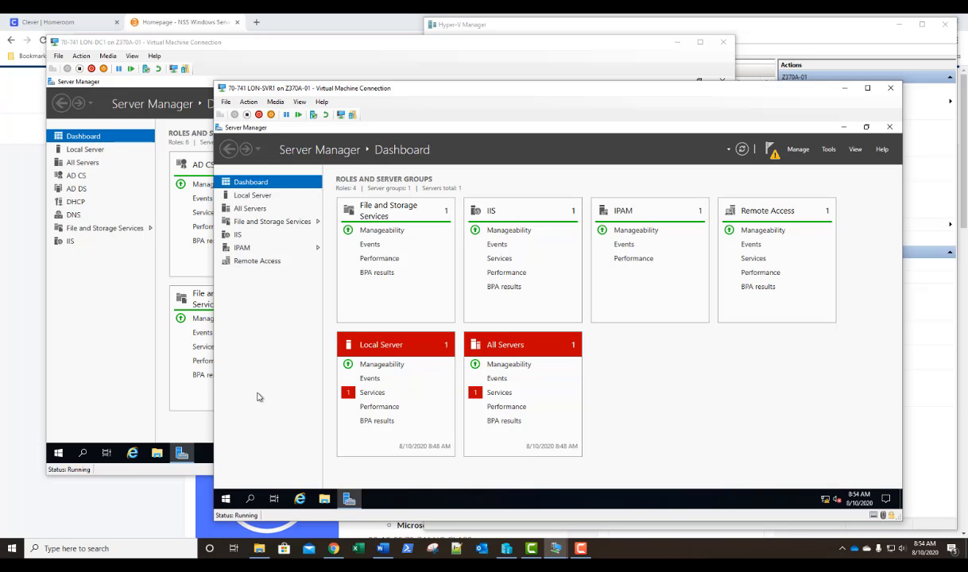
right_click(227, 499)
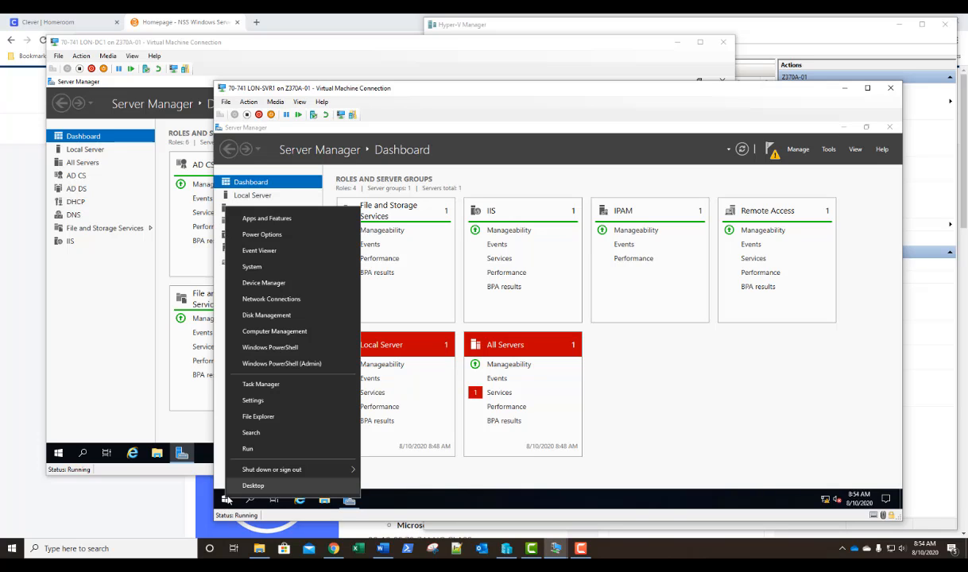
left_click(249, 448)
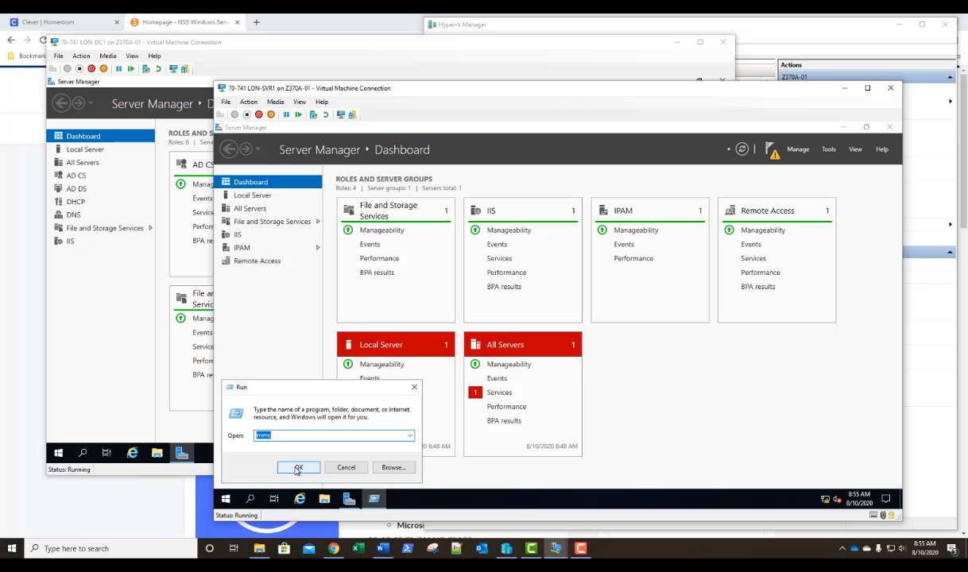
left_click(296, 468)
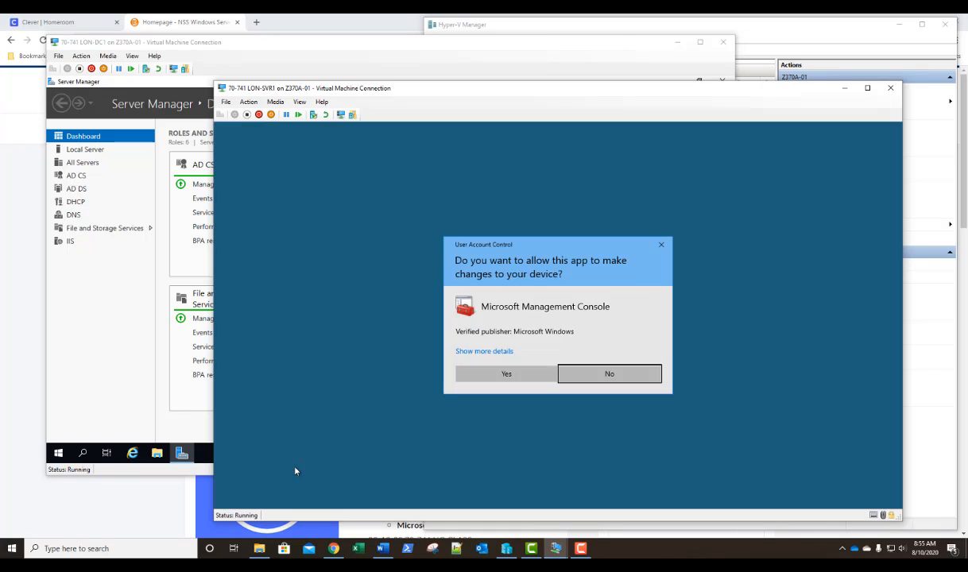
left_click(506, 375)
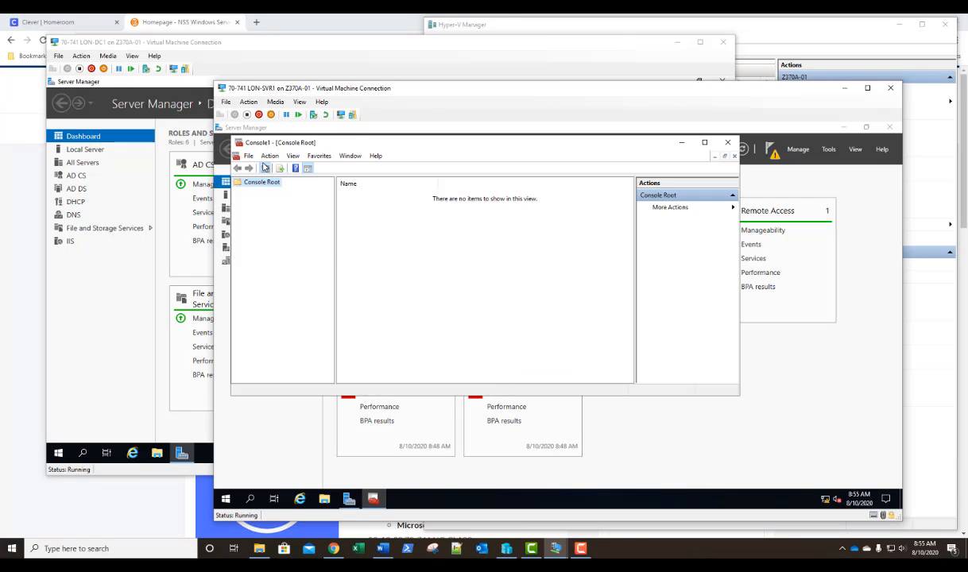
Add the Certificates snap-in to the console for the computer account of the local computer
left_click(253, 158)
left_click(247, 212)
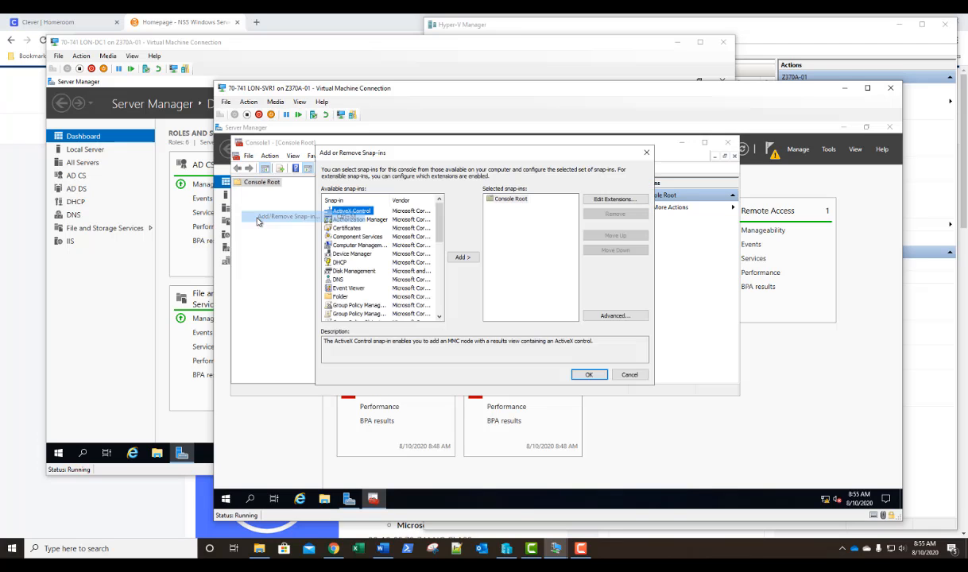
left_click(331, 229)
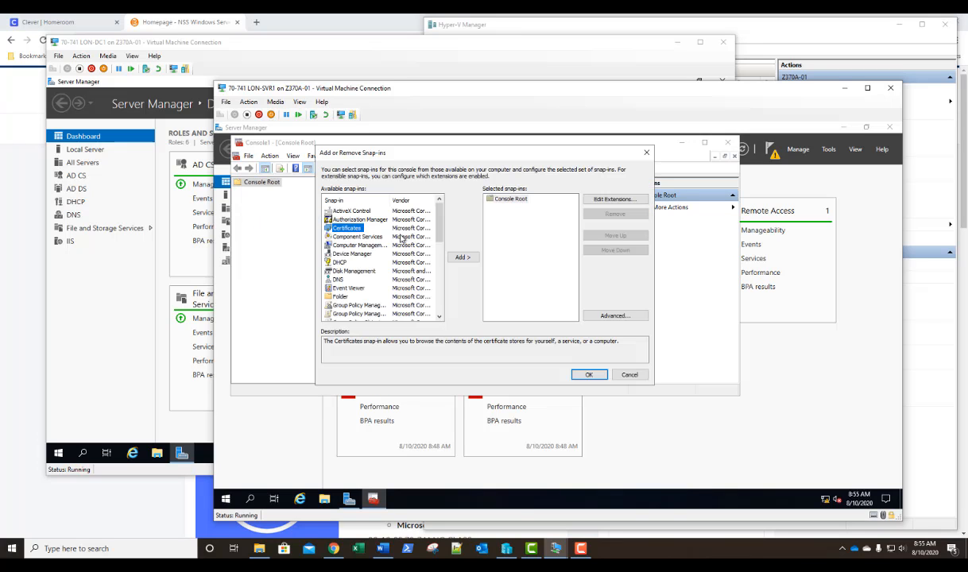
left_click(457, 258)
left_click(353, 216)
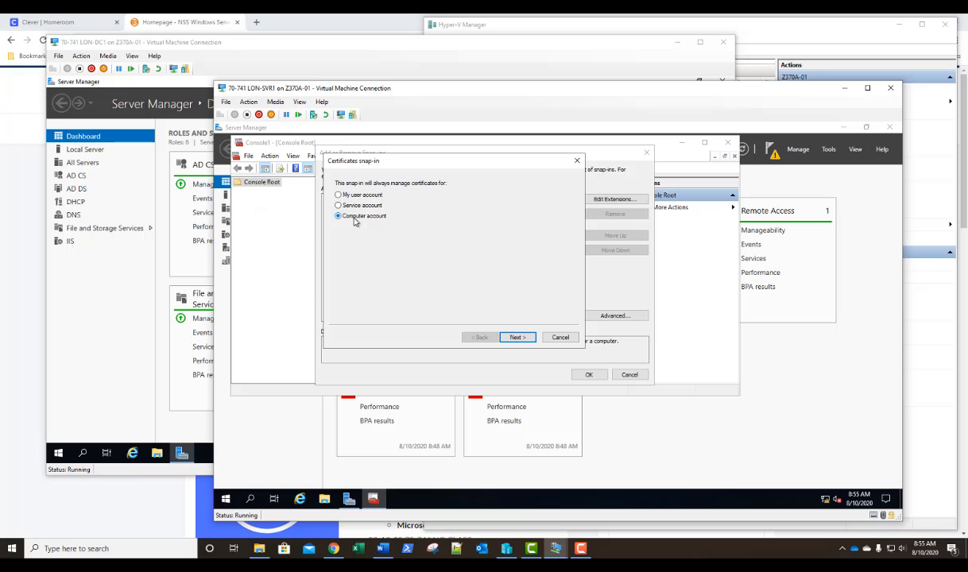
left_click(518, 337)
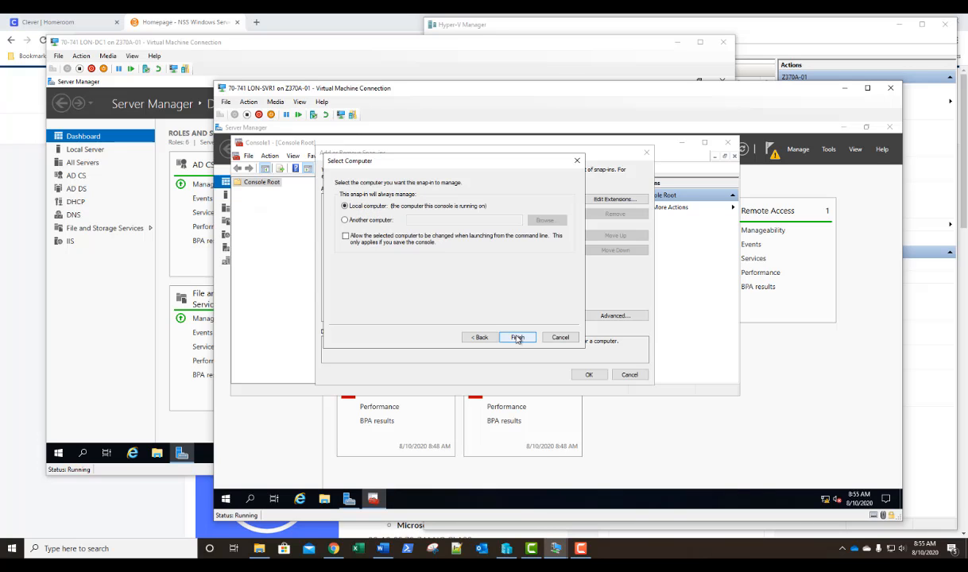
left_click(518, 338)
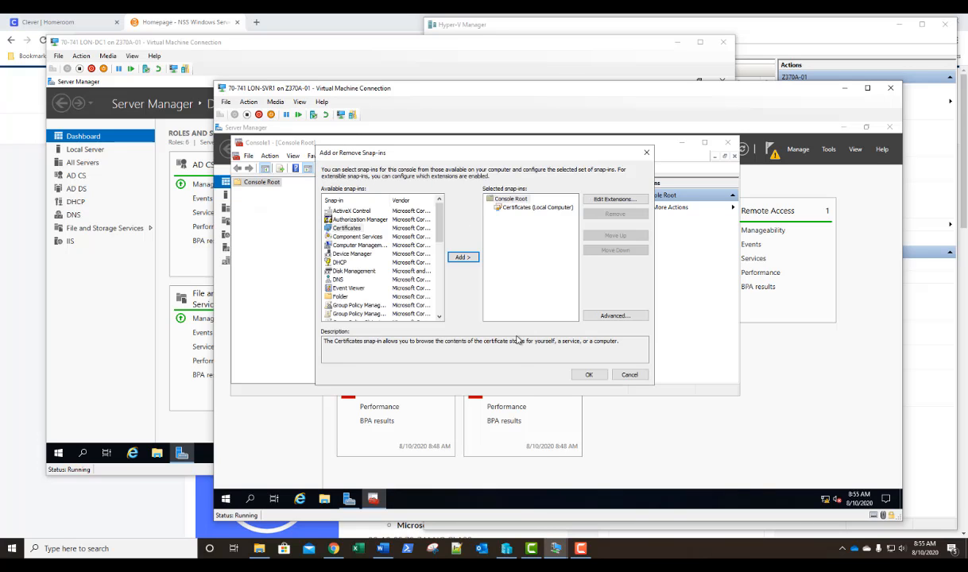
left_click(589, 375)
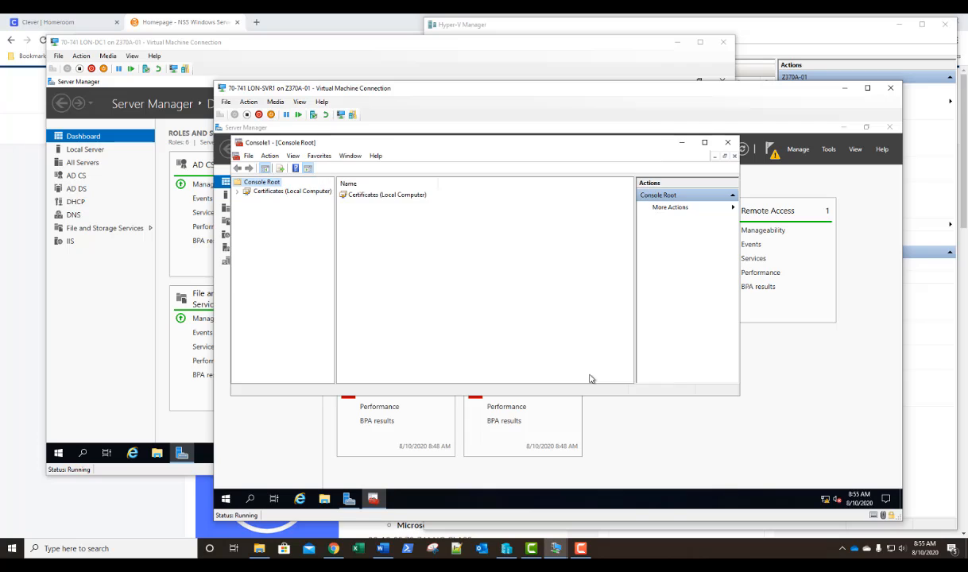
Enroll a new Computer certificate into the local computer's Personal store using the Active Directory Enrollment Policy, and check its details before finishing
left_click(237, 192)
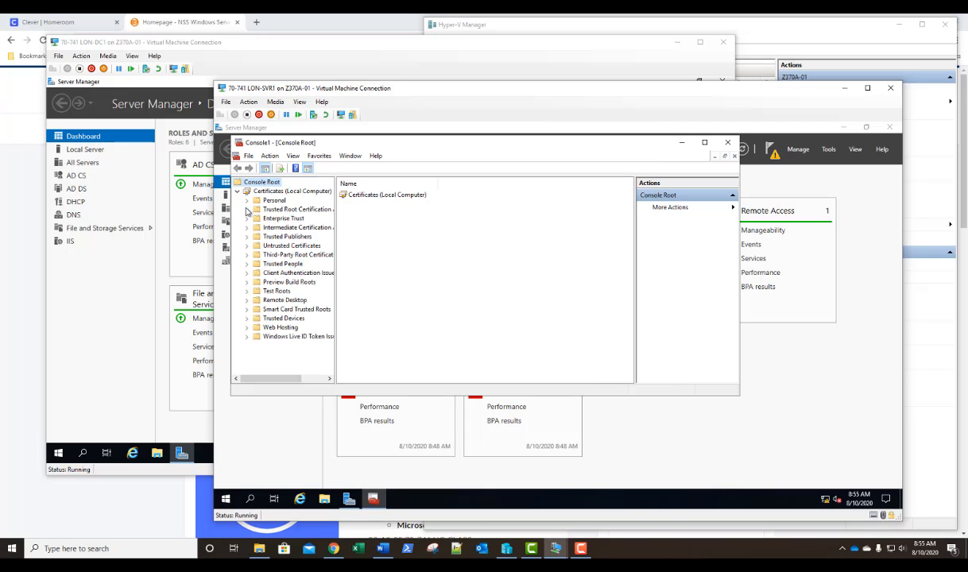
left_click(272, 201)
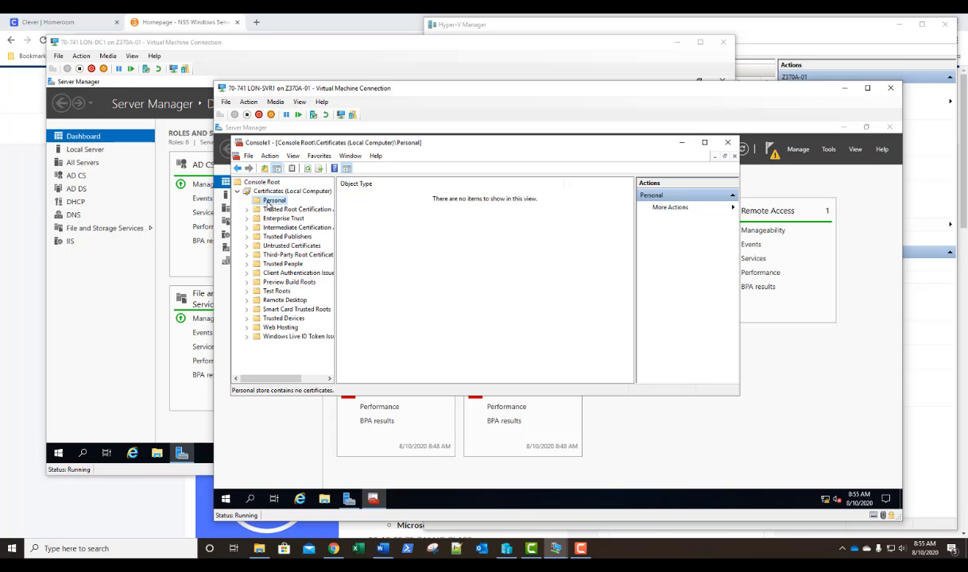
right_click(270, 205)
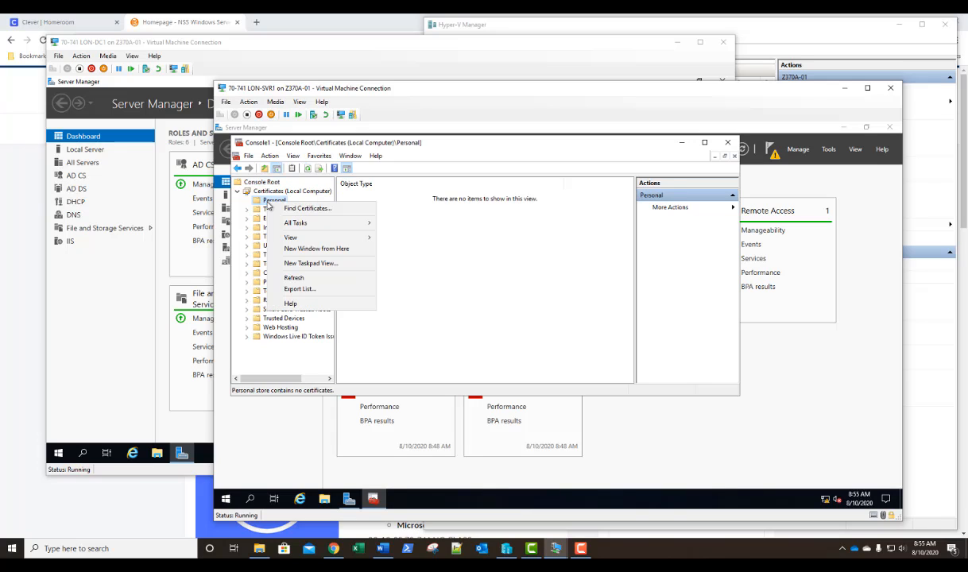
mouse_move(355, 226)
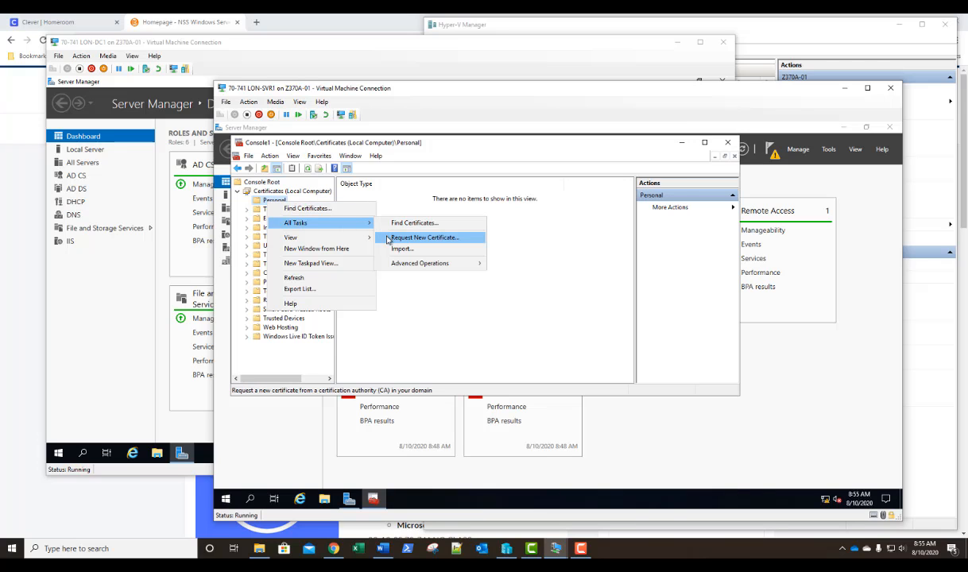
left_click(388, 240)
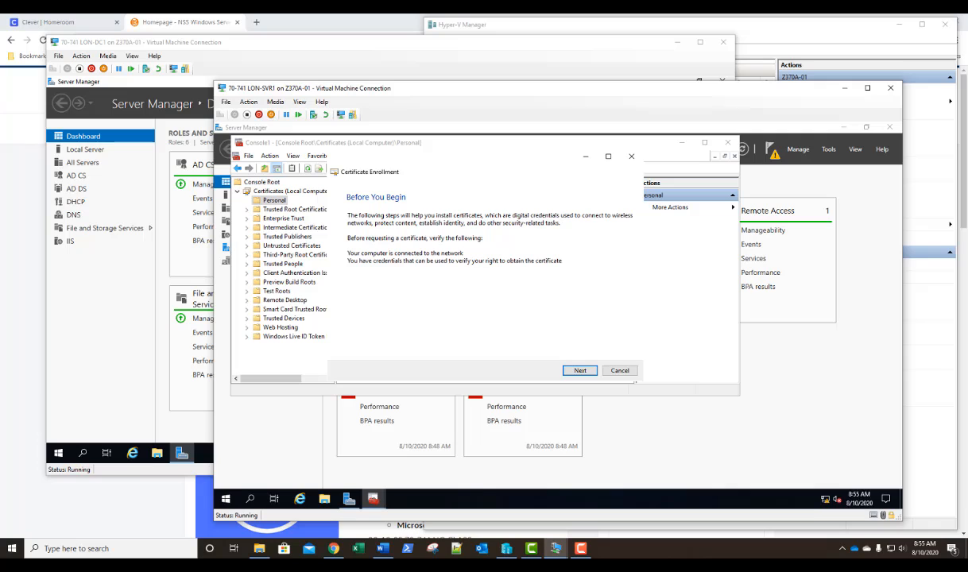
left_click(581, 371)
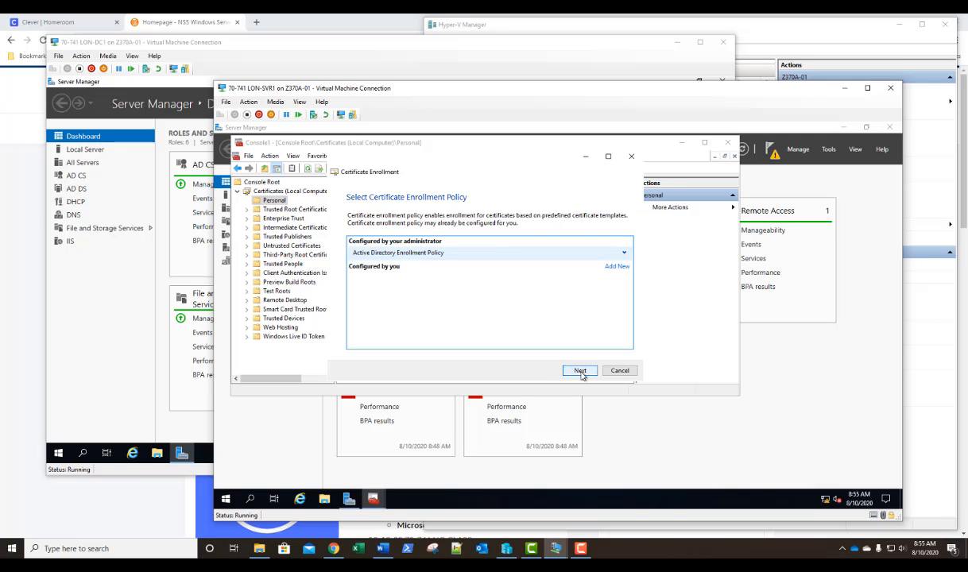
left_click(581, 371)
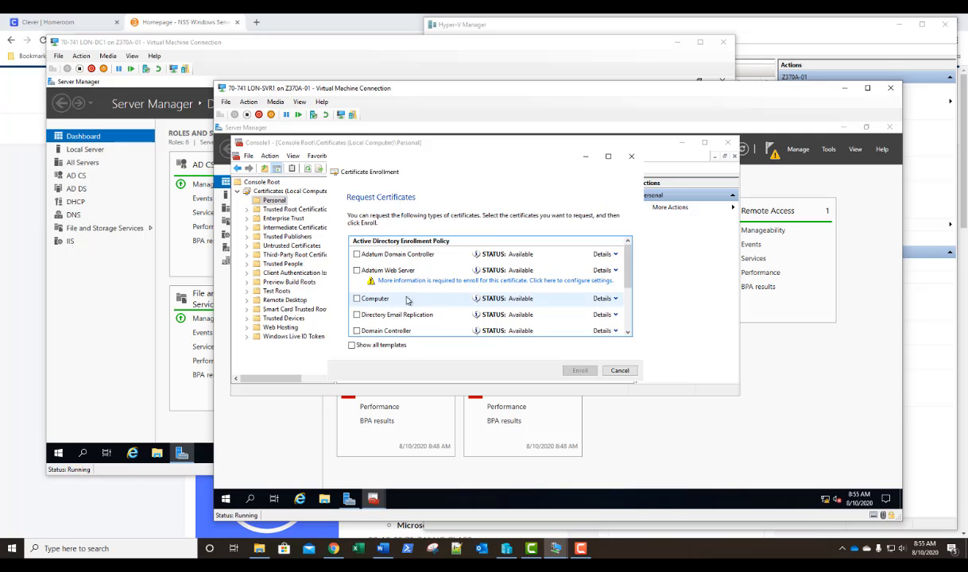
left_click(358, 299)
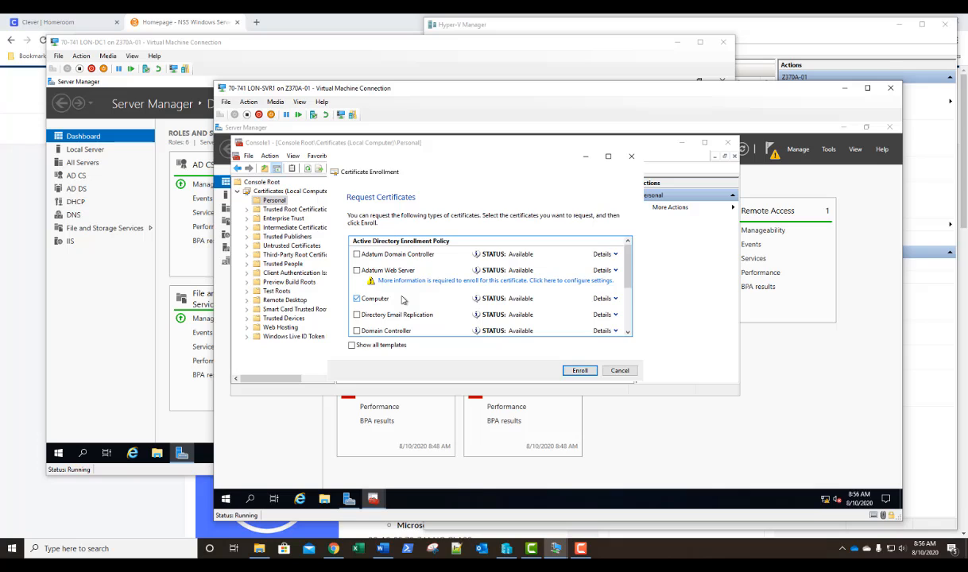
left_click(581, 371)
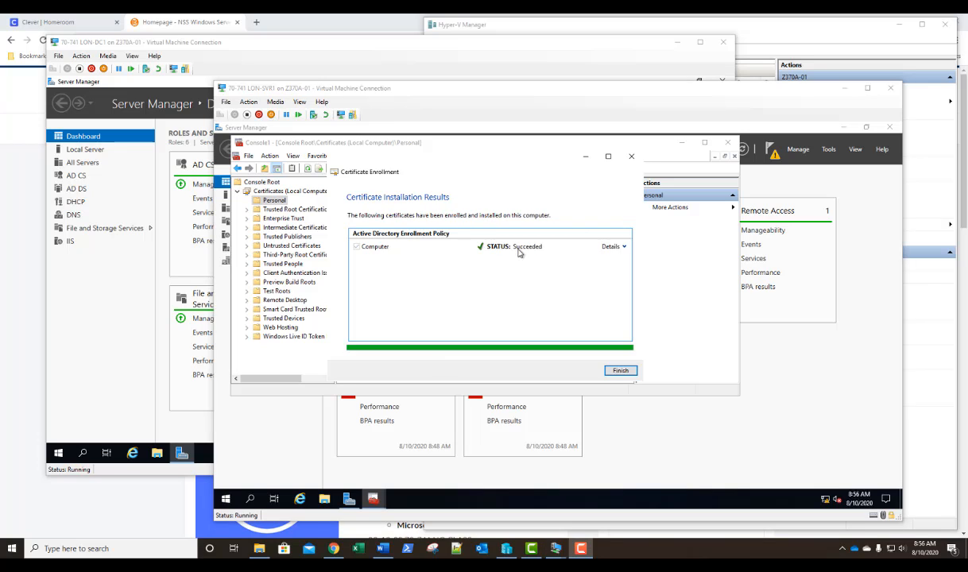
left_click(624, 248)
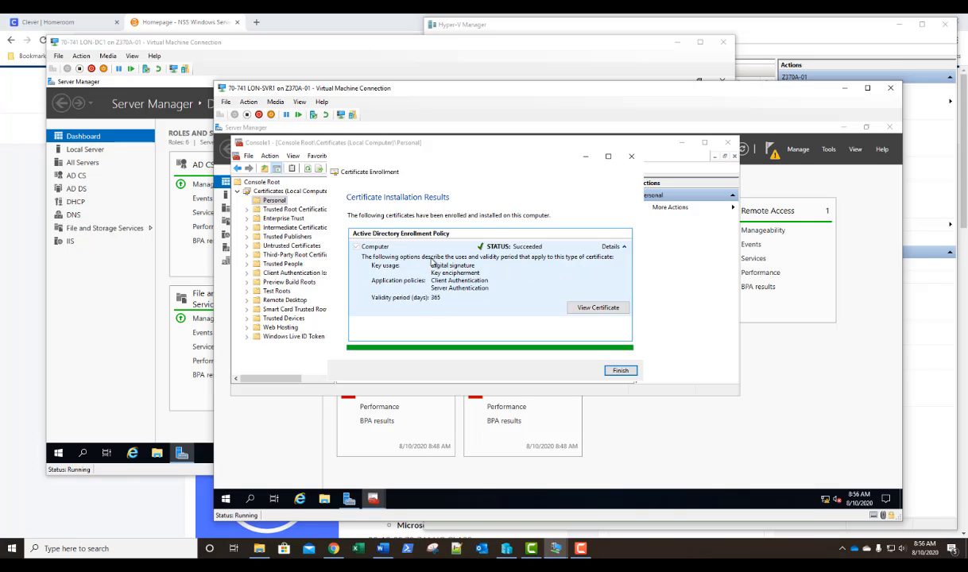
left_click(620, 371)
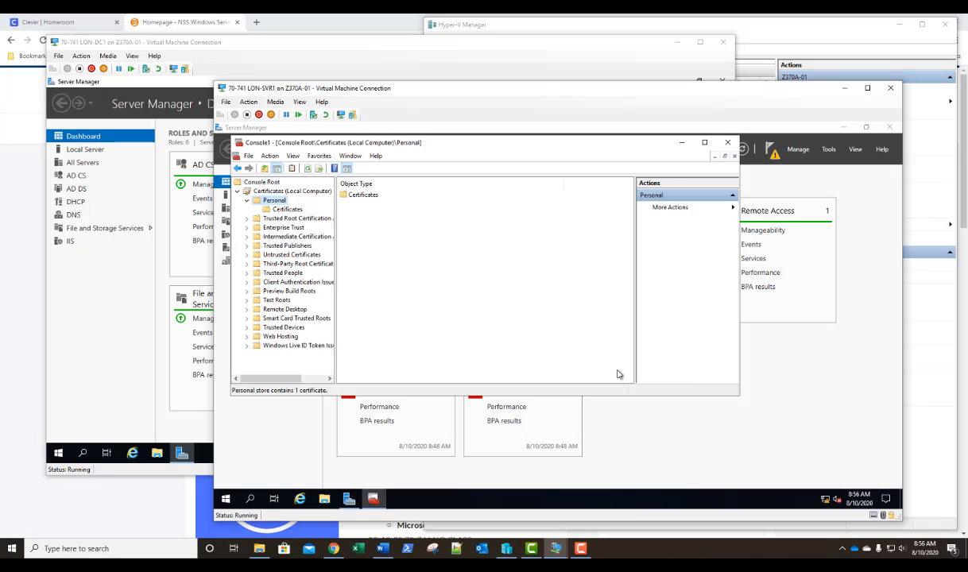
View the certificates in the Personal store, and close the console without saving its settings
left_click(286, 210)
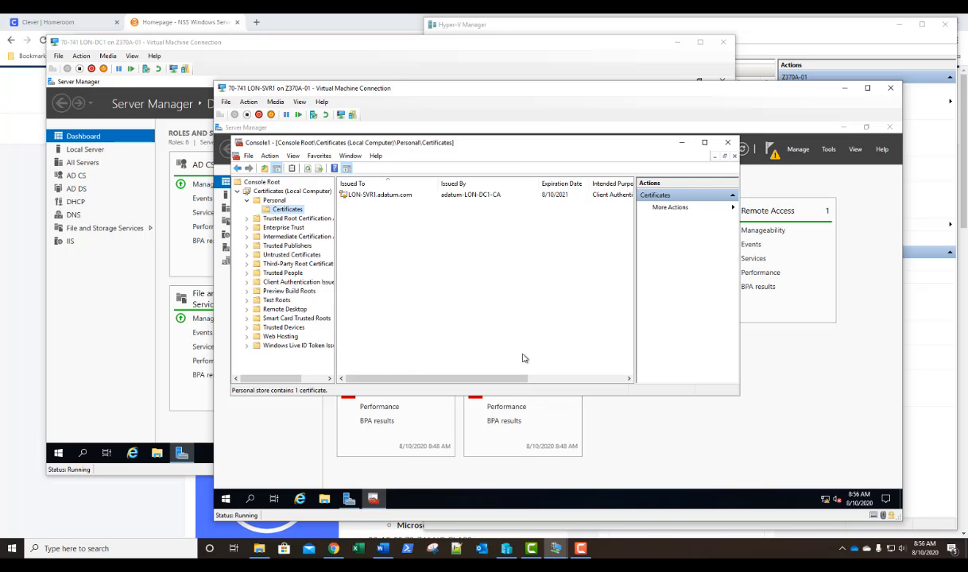
left_click(730, 144)
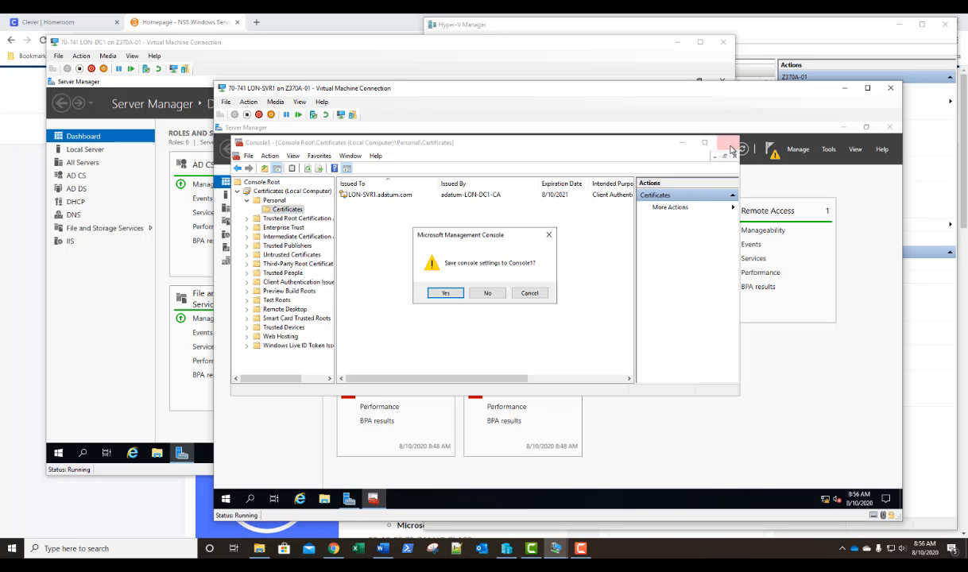
left_click(481, 288)
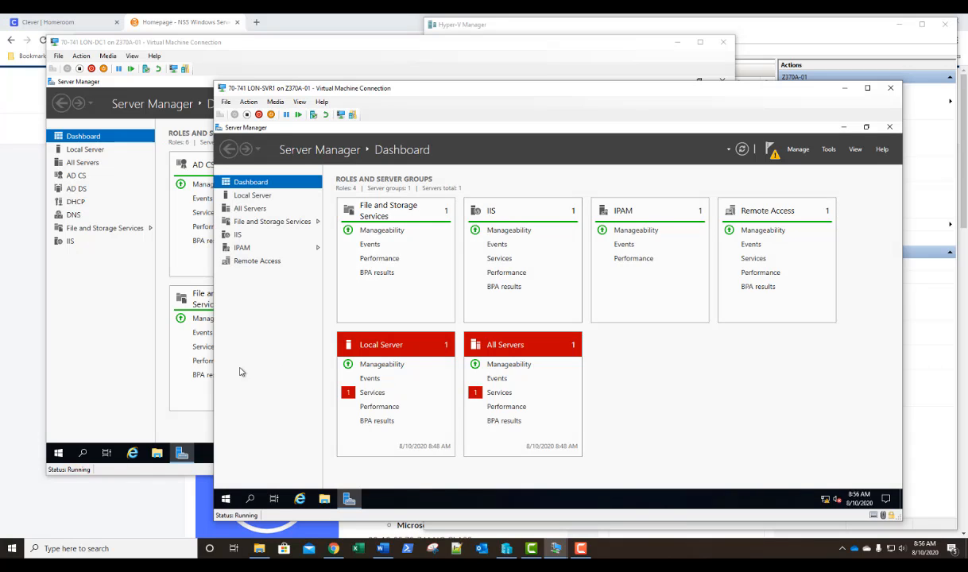
Start adding roles on LON-SVR1 and select the Network Controller role with its management tools
left_click(798, 149)
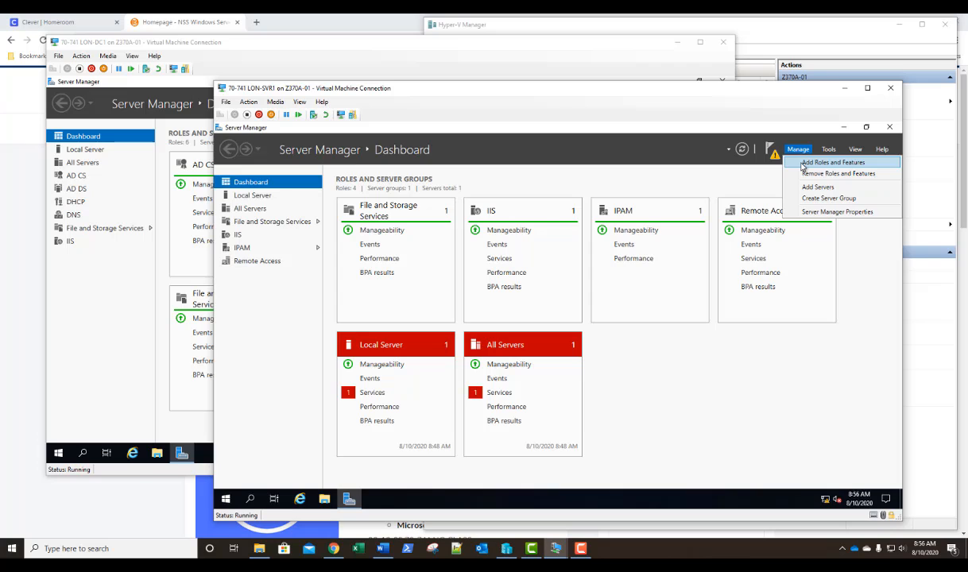
left_click(803, 163)
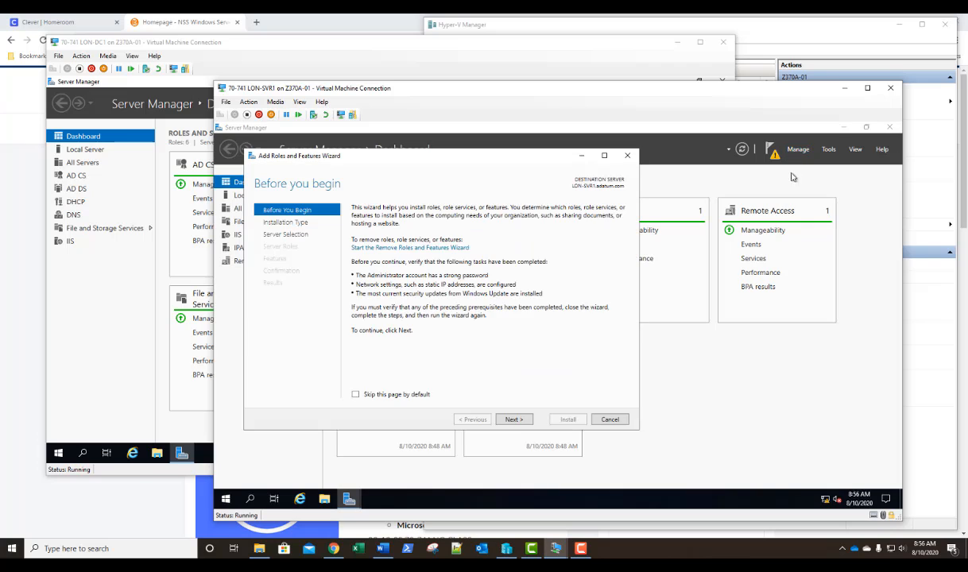
left_click(512, 420)
left_click(512, 420)
left_click(513, 419)
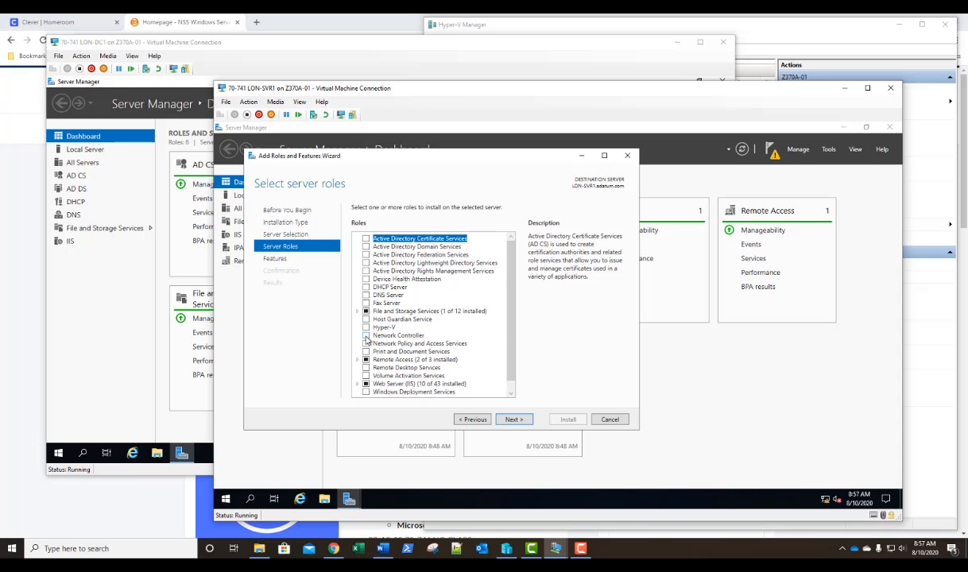
left_click(366, 337)
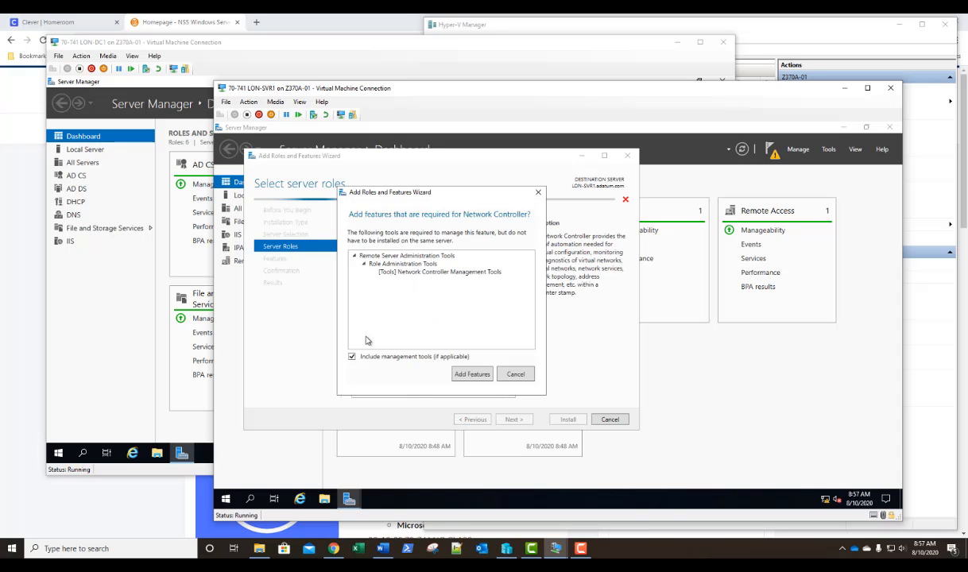
left_click(463, 375)
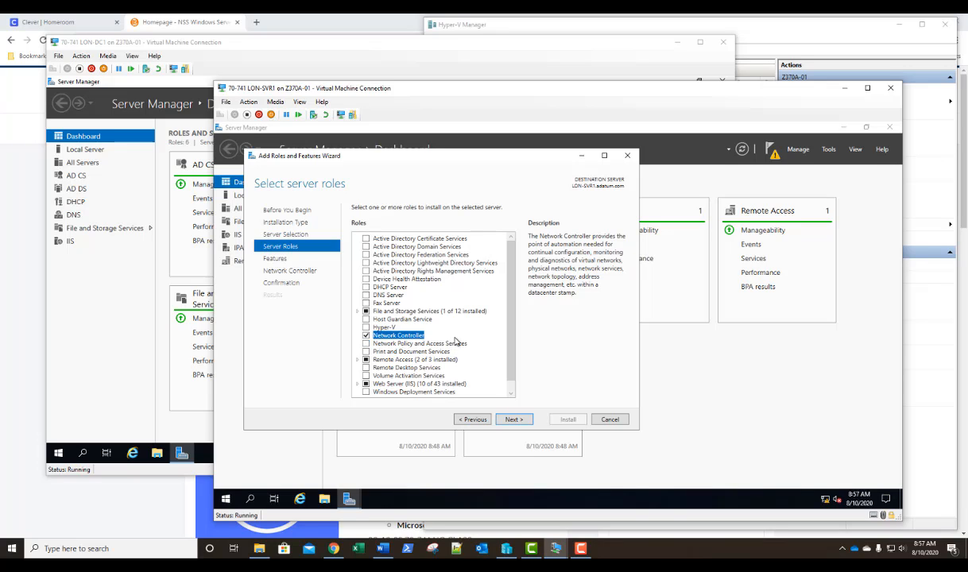
Install the selected Network Controller role with no additional features and close the wizard once installation completes
left_click(515, 420)
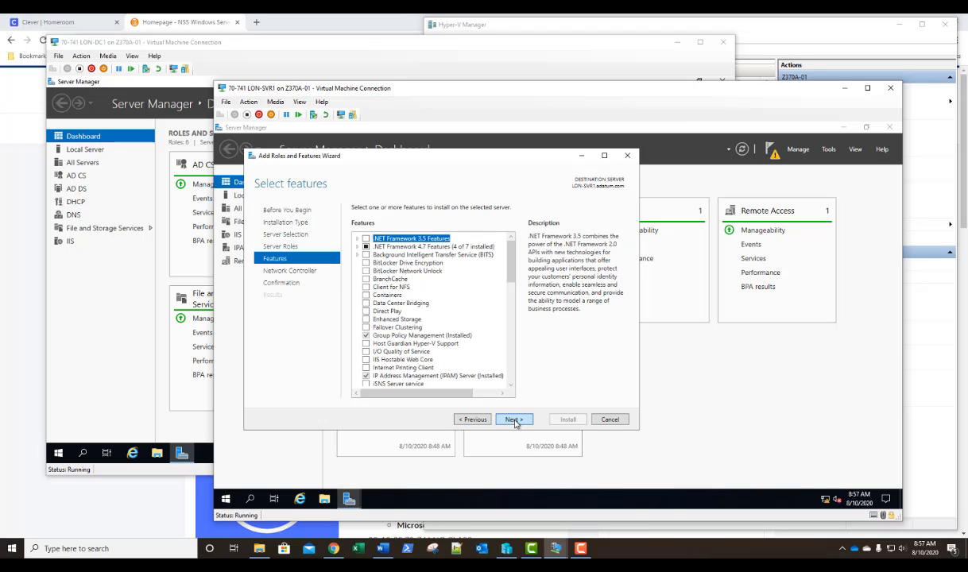
left_click(515, 420)
left_click(514, 420)
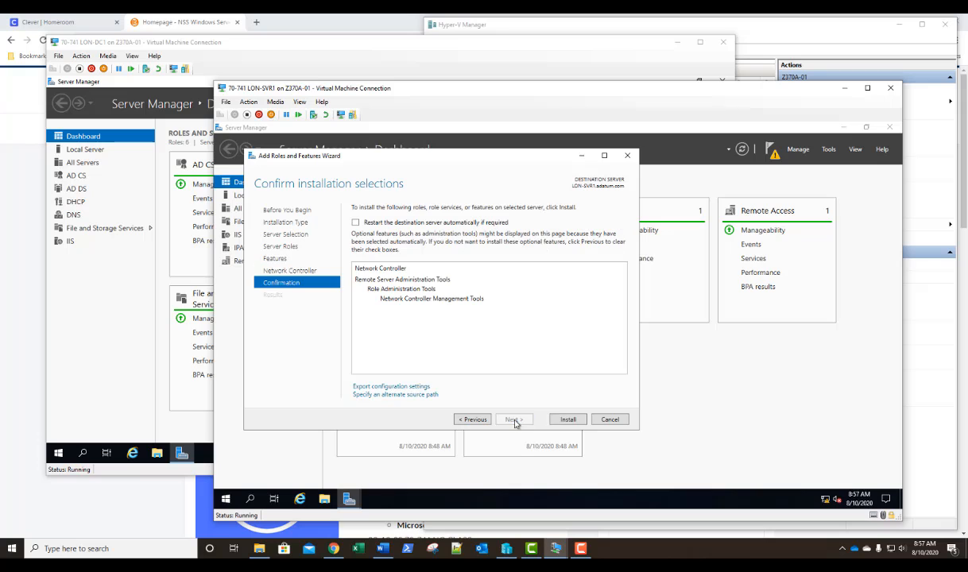
left_click(564, 420)
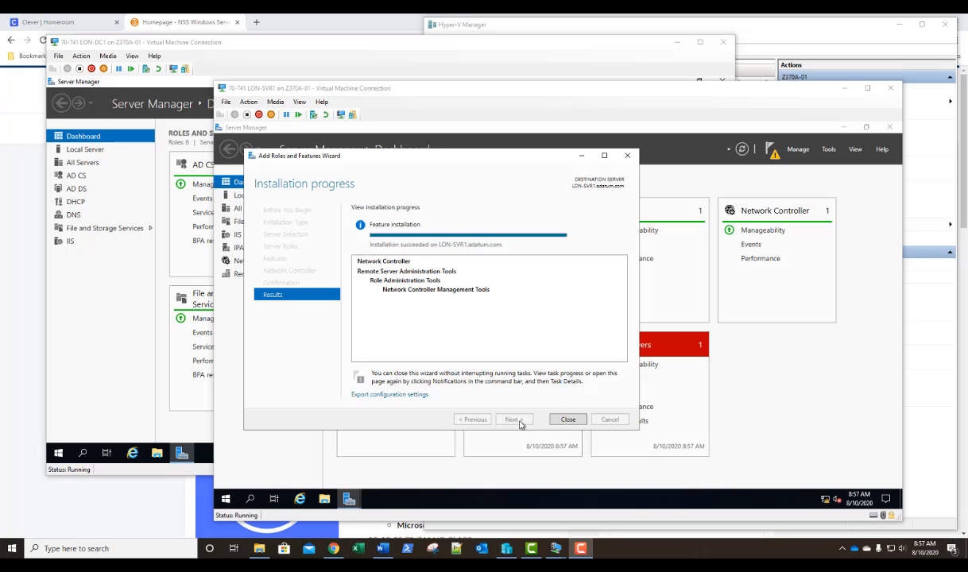
left_click(568, 419)
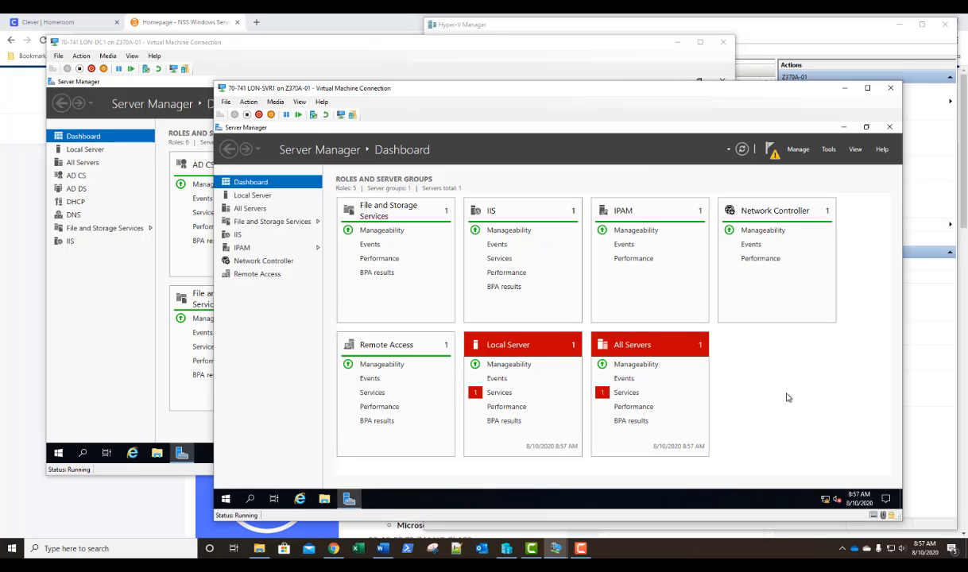